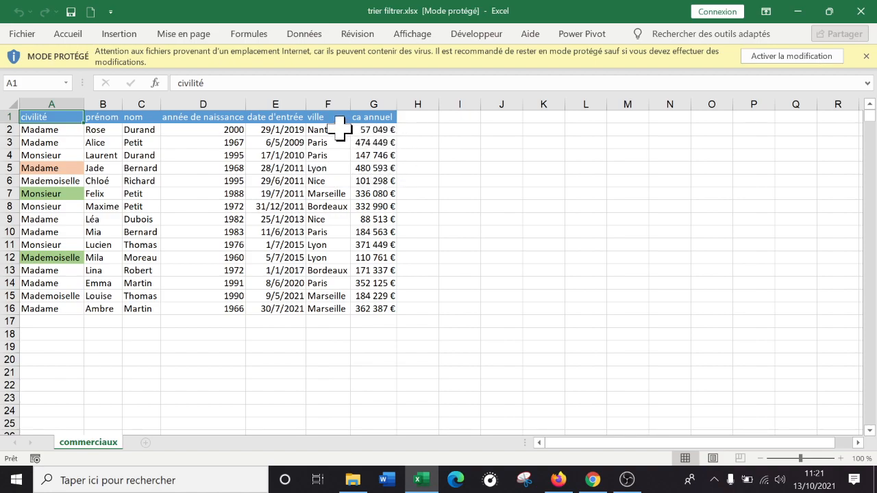
# Enable editing of the protected workbook and zoom the commerciaux sheet to 120 %
pyautogui.click(804, 57)
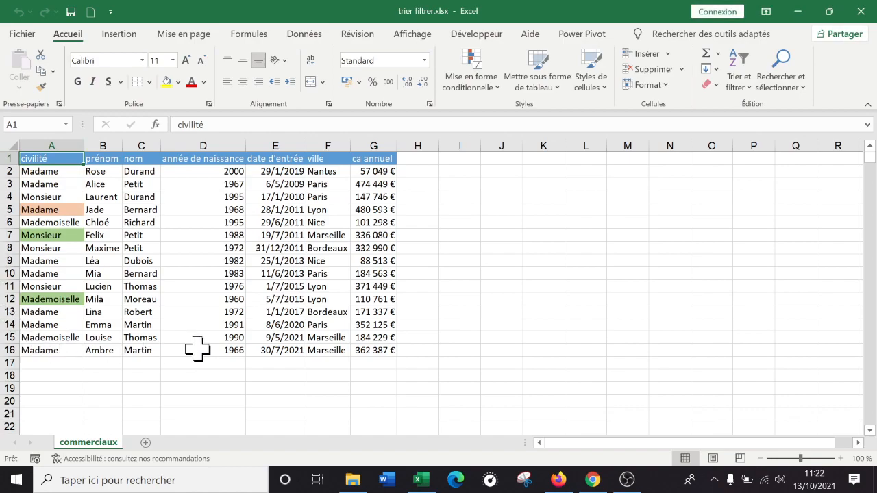
pyautogui.click(840, 458)
pyautogui.click(840, 458)
pyautogui.click(546, 240)
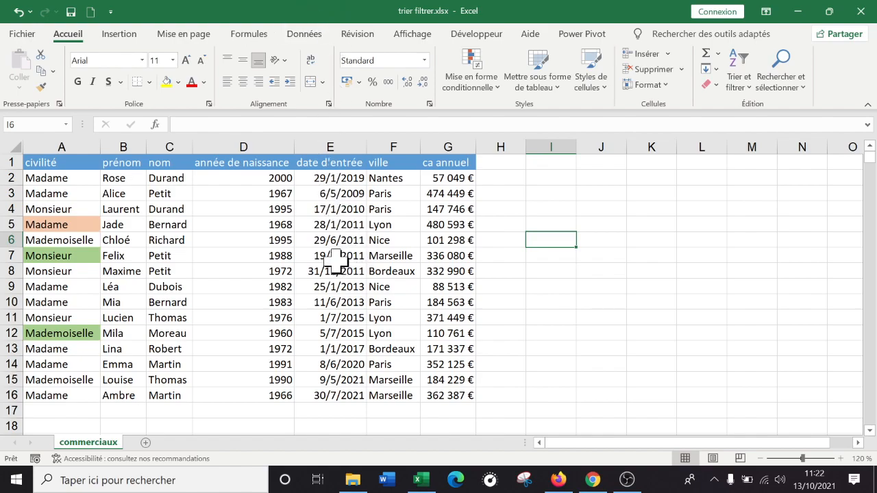
# Select the whole table A1:G16 with its headers, and also only its data rows A2:G16
pyautogui.click(74, 225)
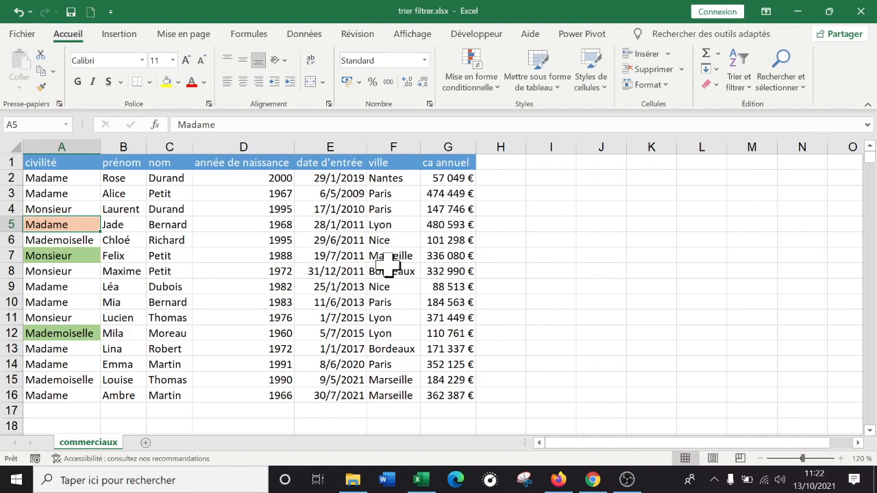
pyautogui.click(248, 240)
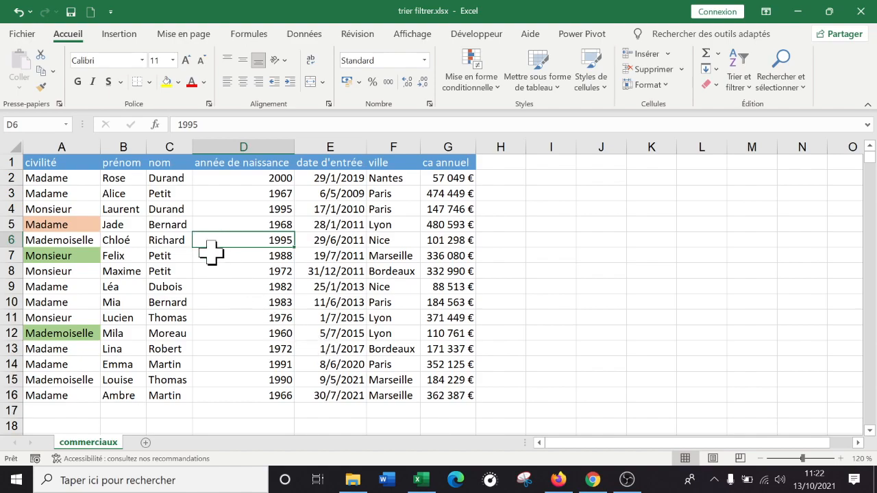
pyautogui.hotkey('ctrl', 'a')
pyautogui.click(211, 287)
pyautogui.hotkey('ctrl', 'a')
pyautogui.click(372, 256)
pyautogui.moveTo(69, 165); pyautogui.dragTo(461, 391)
pyautogui.click(308, 291)
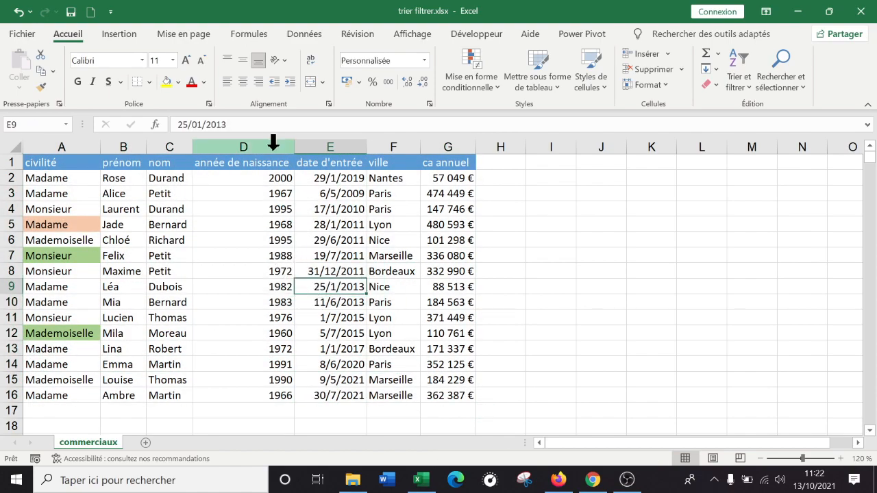
pyautogui.moveTo(64, 178); pyautogui.dragTo(439, 394)
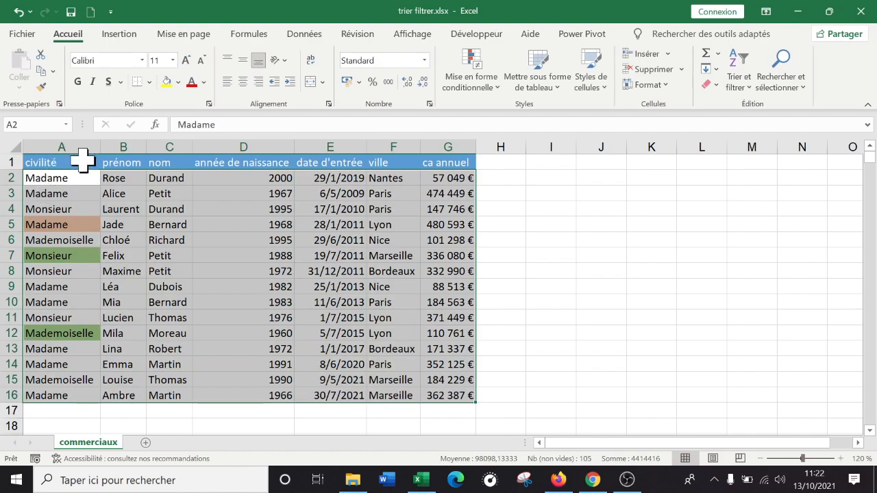
pyautogui.click(177, 227)
pyautogui.hotkey('ctrl', 'a')
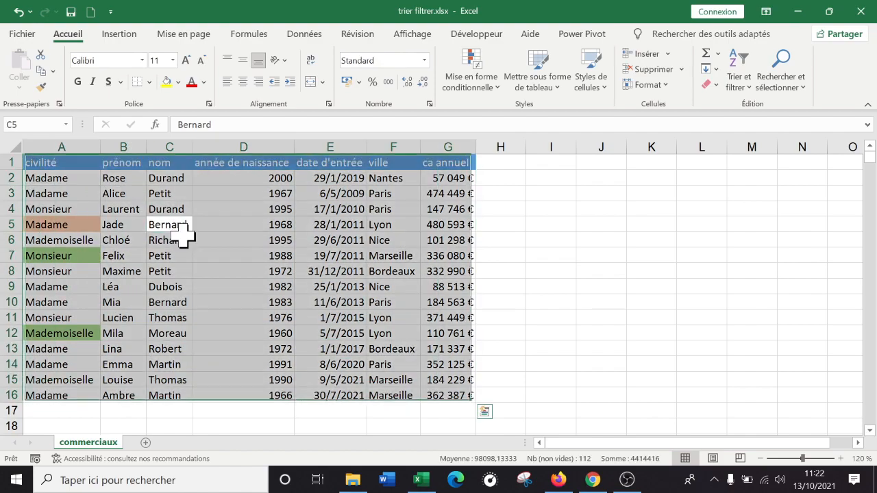
# Turn on filtering for the commerciaux table, starting from a single cell inside it
pyautogui.click(231, 253)
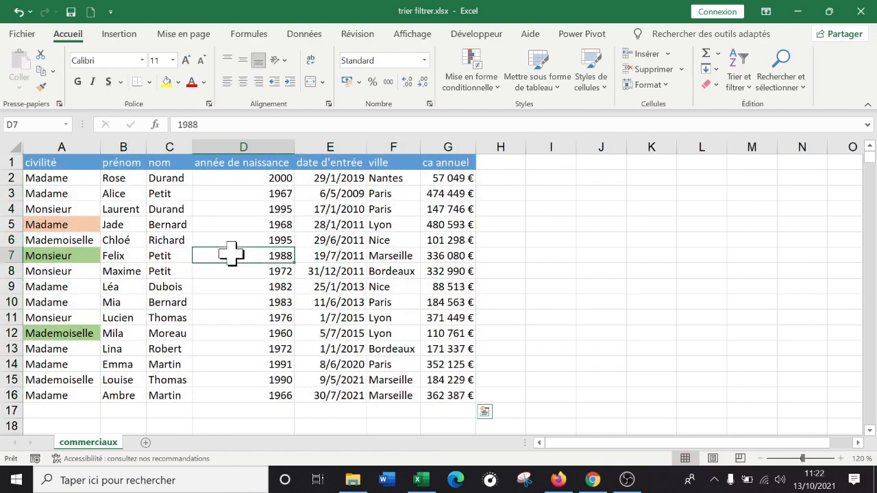
pyautogui.click(304, 35)
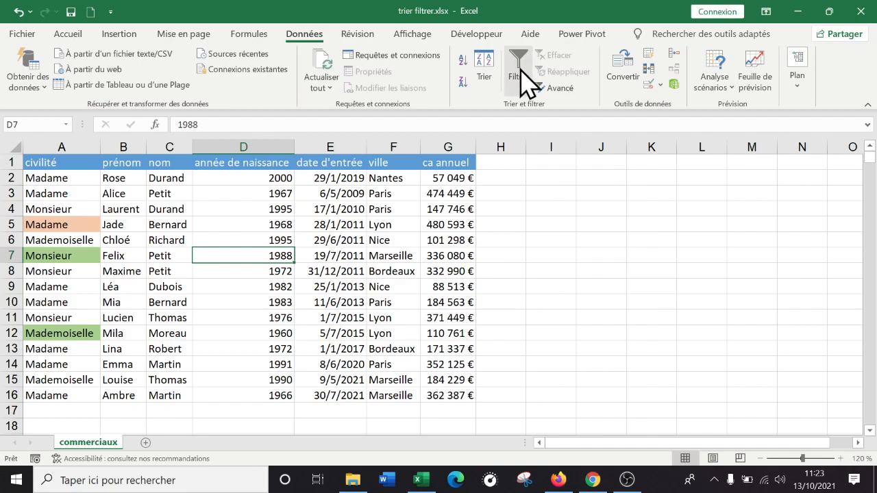
pyautogui.click(73, 34)
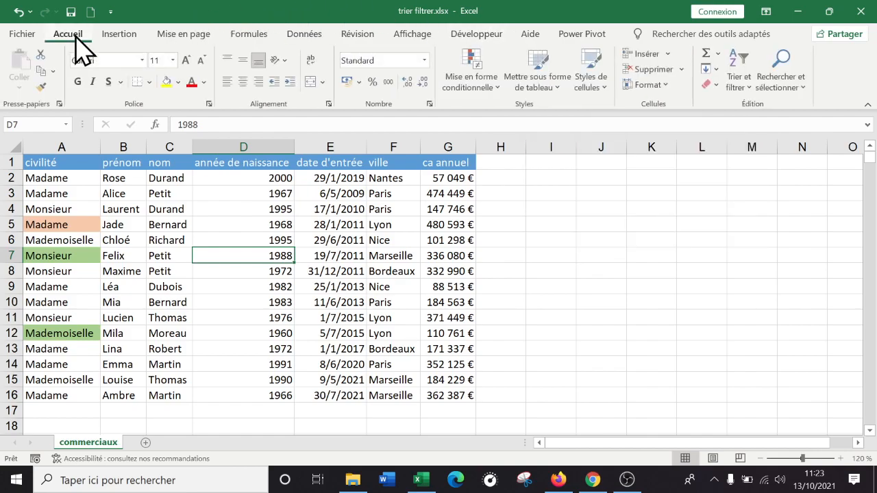
pyautogui.click(758, 100)
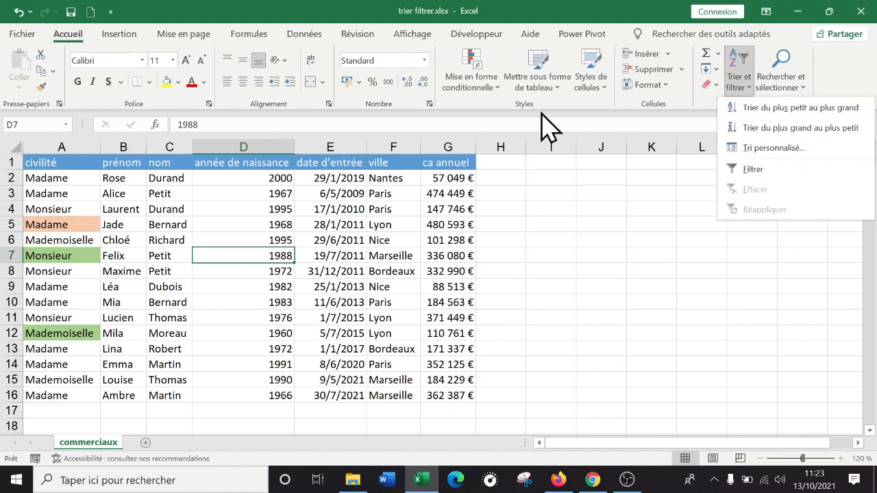
pyautogui.click(304, 34)
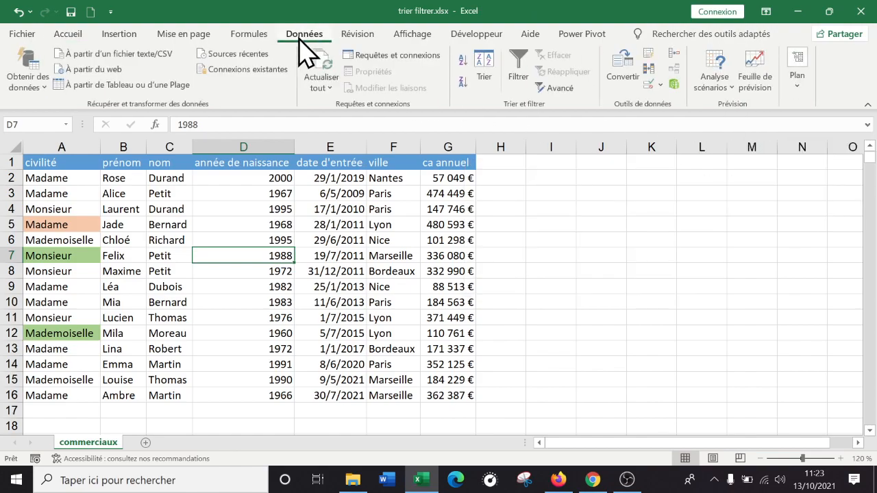
pyautogui.click(523, 74)
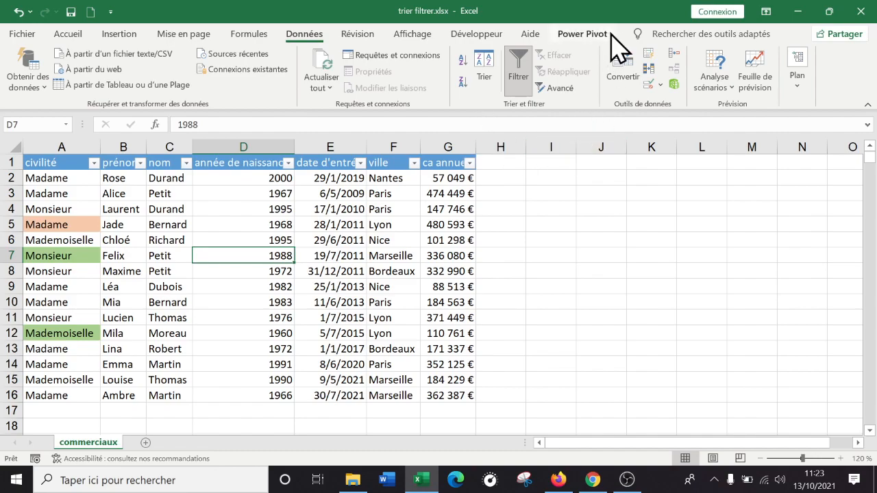
# Filter the ville column to keep only Marseille
pyautogui.click(414, 163)
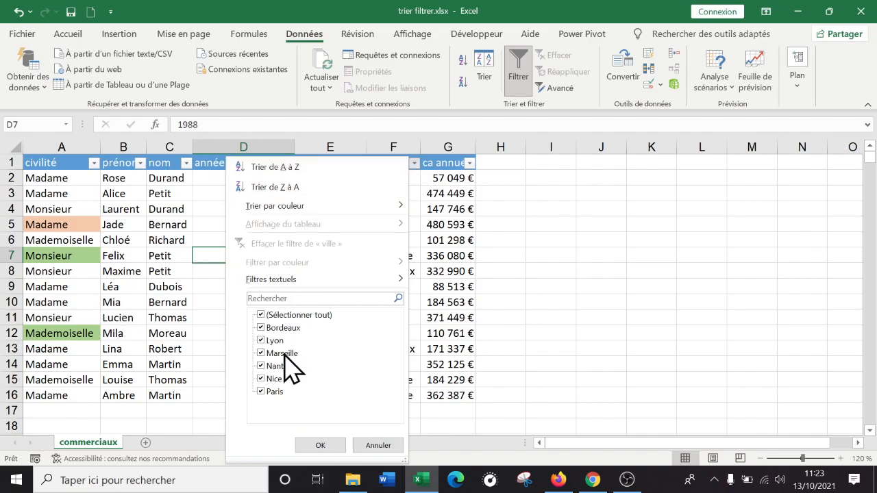
pyautogui.click(261, 315)
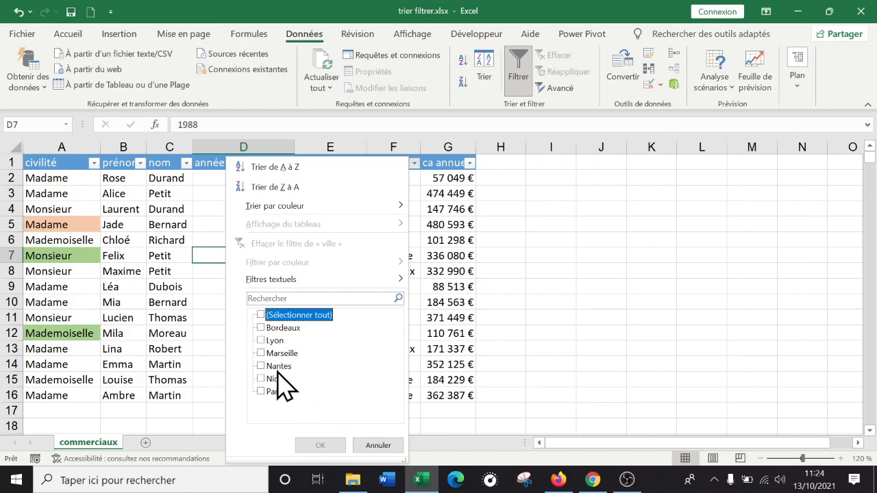
pyautogui.click(261, 352)
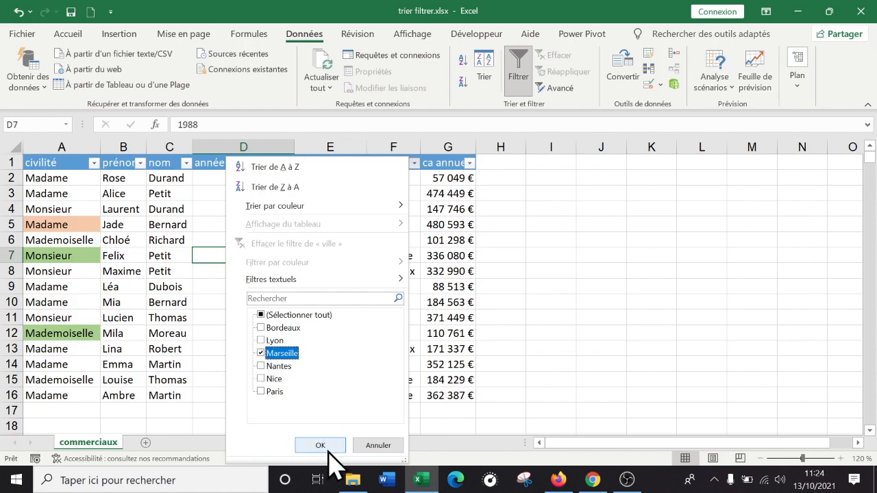
pyautogui.click(322, 447)
pyautogui.click(528, 287)
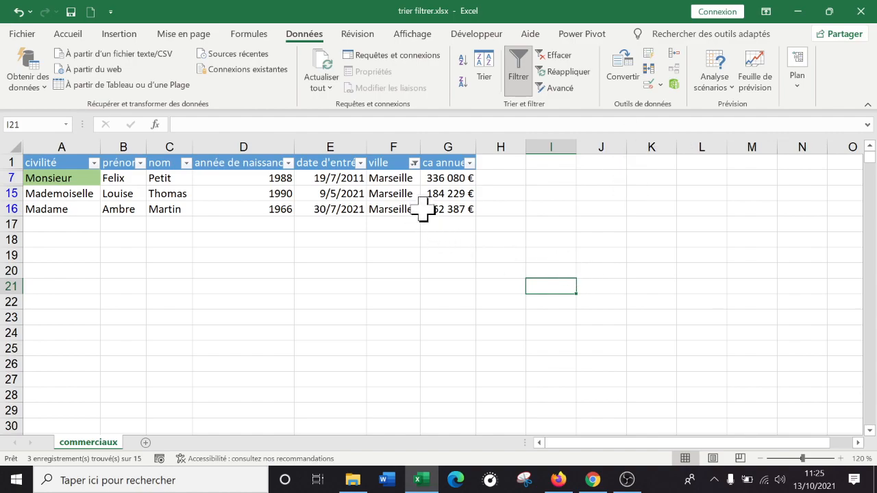
# Clear the ville filter so that every row of the table is shown again
pyautogui.click(336, 195)
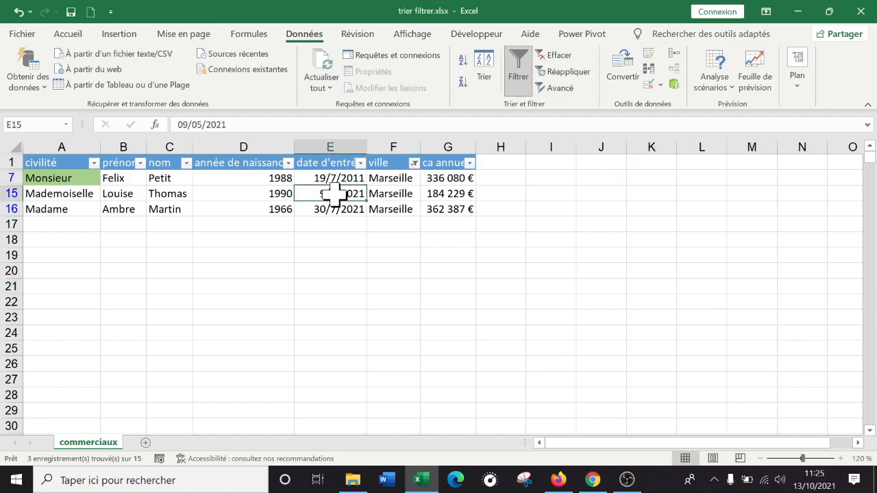
pyautogui.click(413, 163)
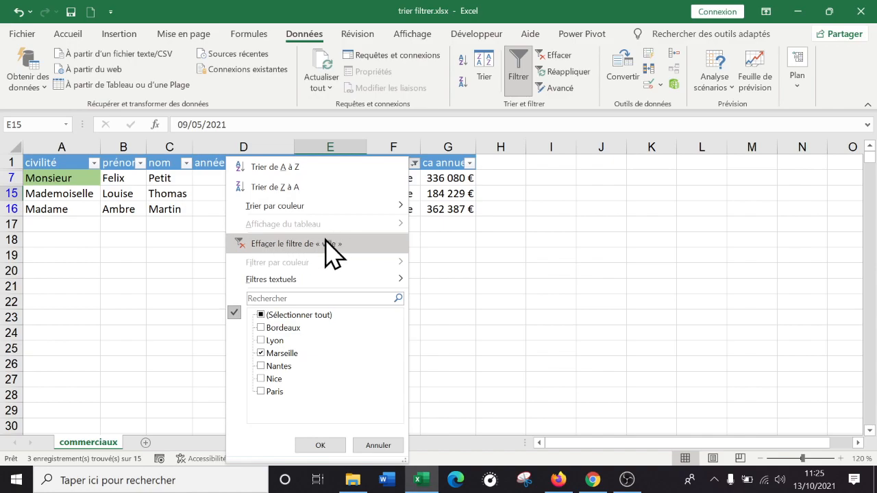
pyautogui.click(559, 57)
pyautogui.click(560, 56)
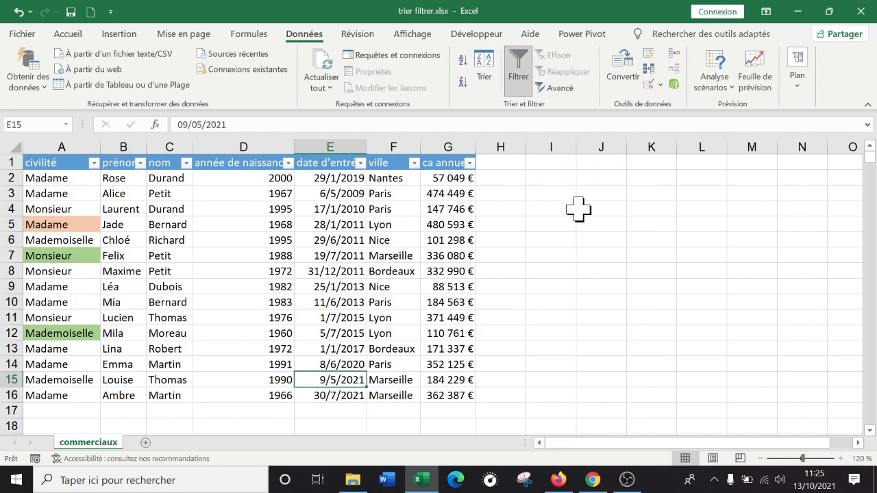
pyautogui.click(628, 484)
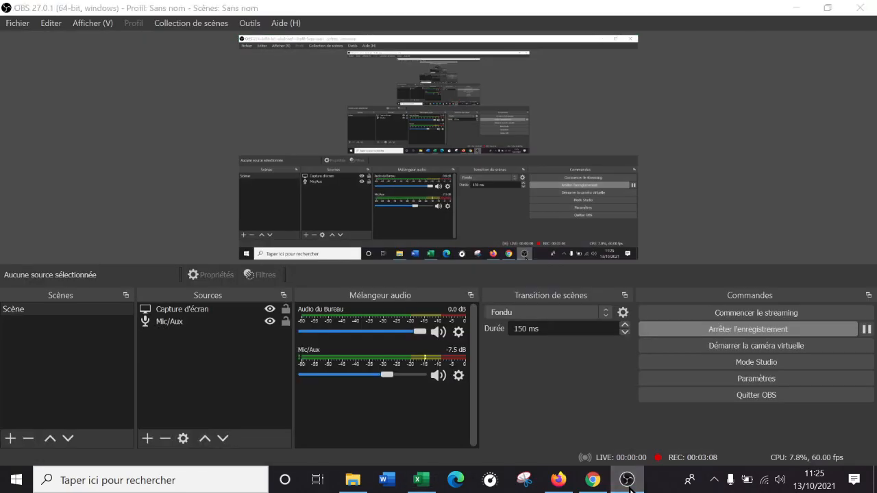
pyautogui.click(630, 486)
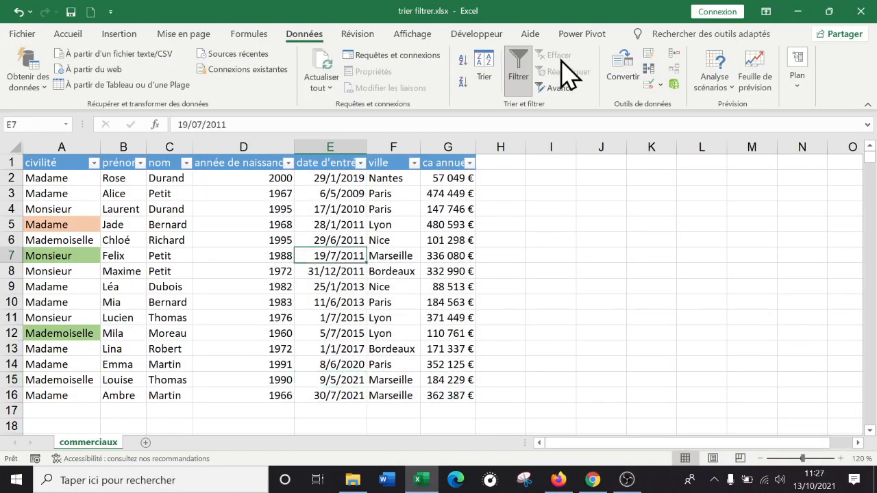
# Turn filtering off for the table and turn it back on
pyautogui.click(521, 68)
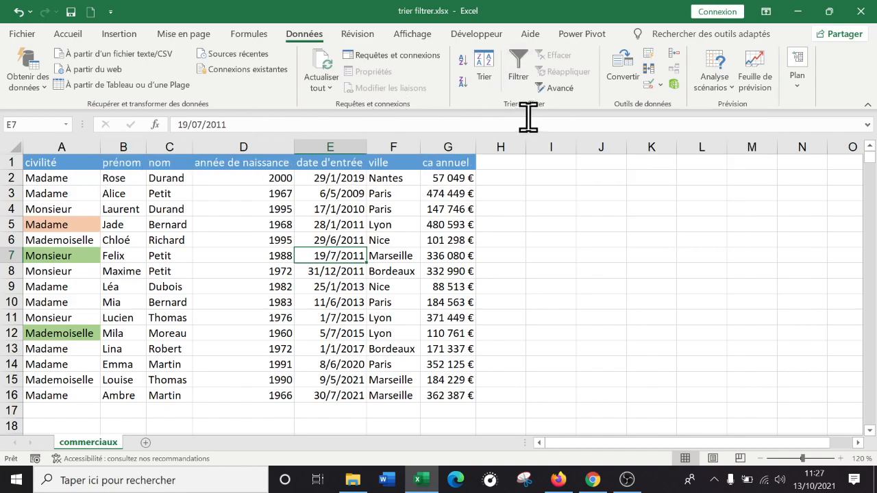
pyautogui.click(524, 77)
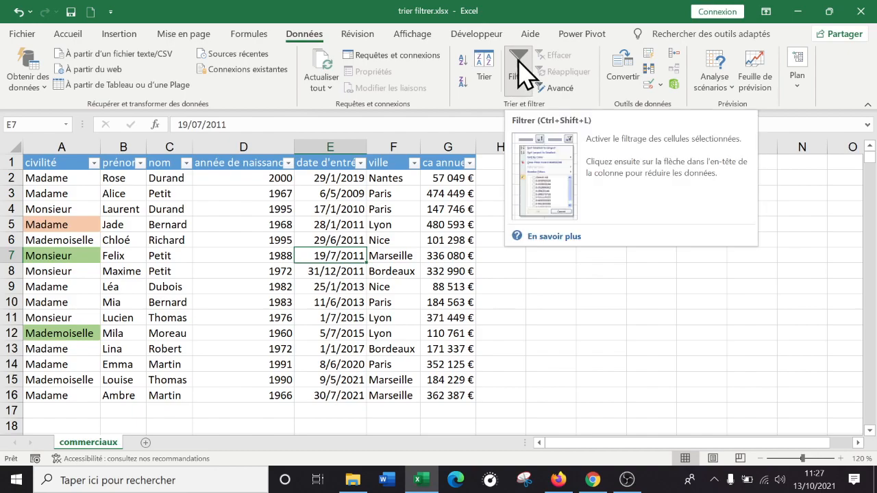
pyautogui.click(449, 207)
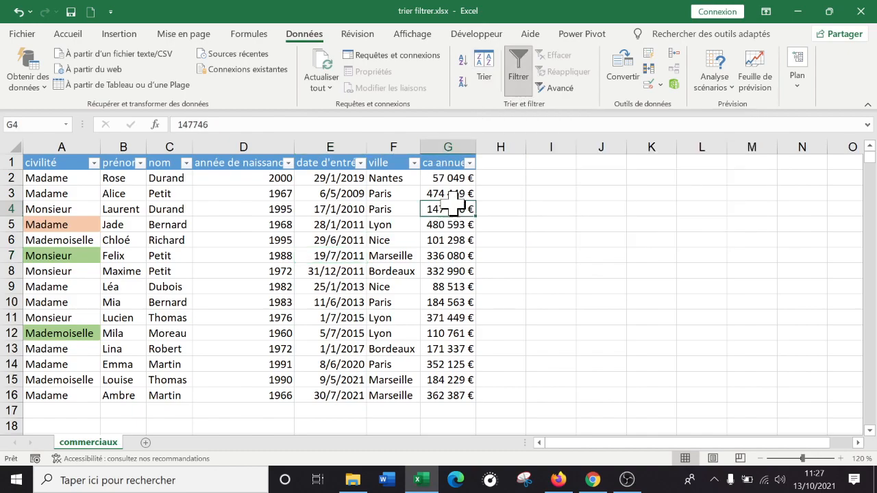
# Sort the table by ca annuel from largest to smallest
pyautogui.click(470, 163)
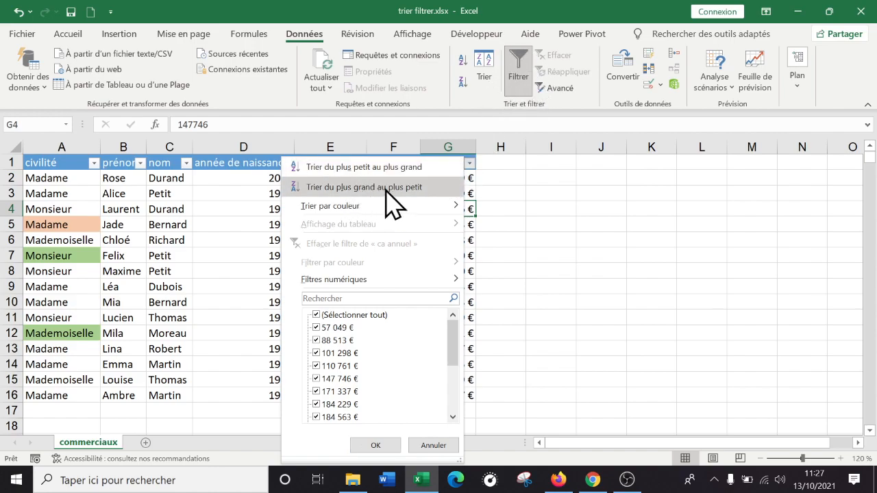
pyautogui.click(505, 180)
pyautogui.click(470, 164)
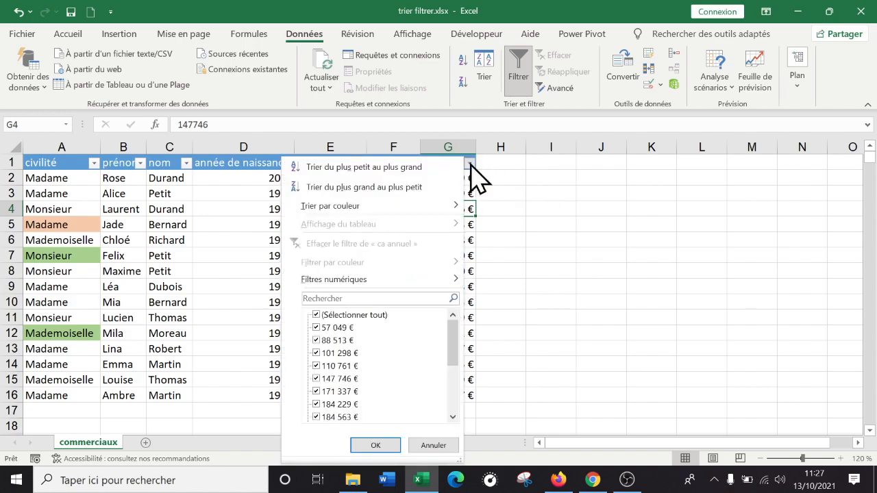
pyautogui.click(397, 188)
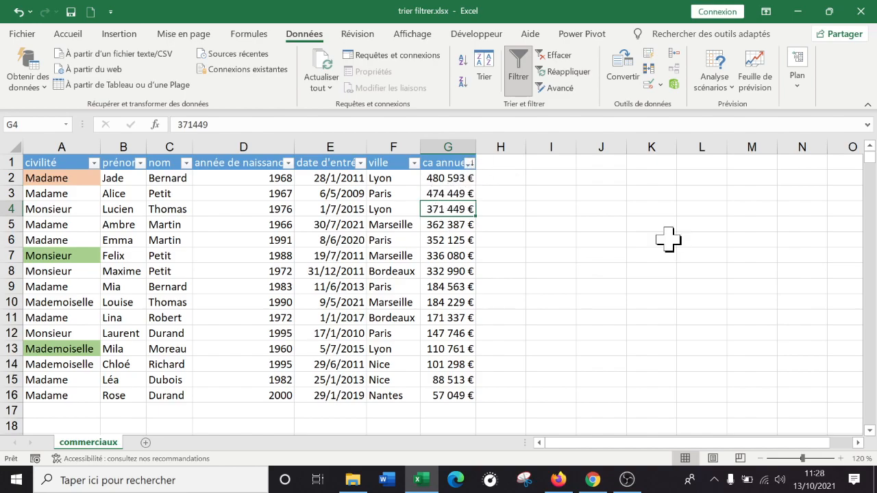
# Examine the sort option active on ca annuel and the order of the sorted rows, including the coloured civilité cell in row 2
pyautogui.click(469, 163)
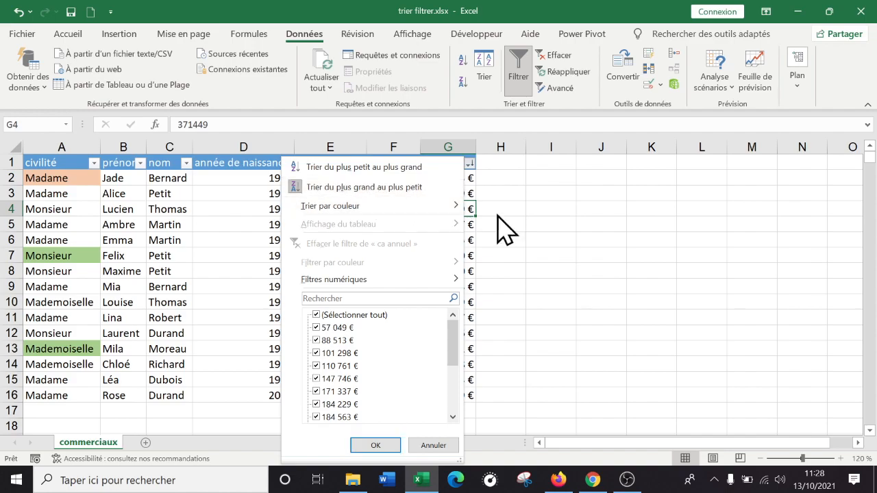
pyautogui.click(532, 219)
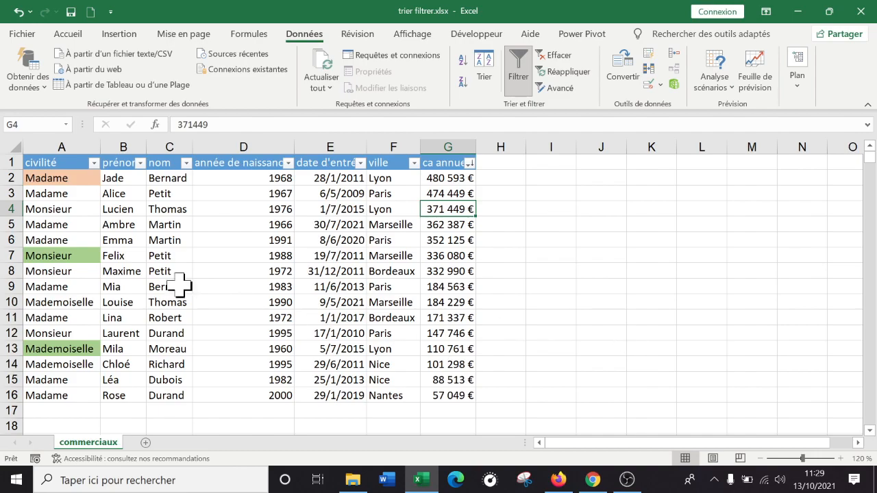
pyautogui.click(6, 196)
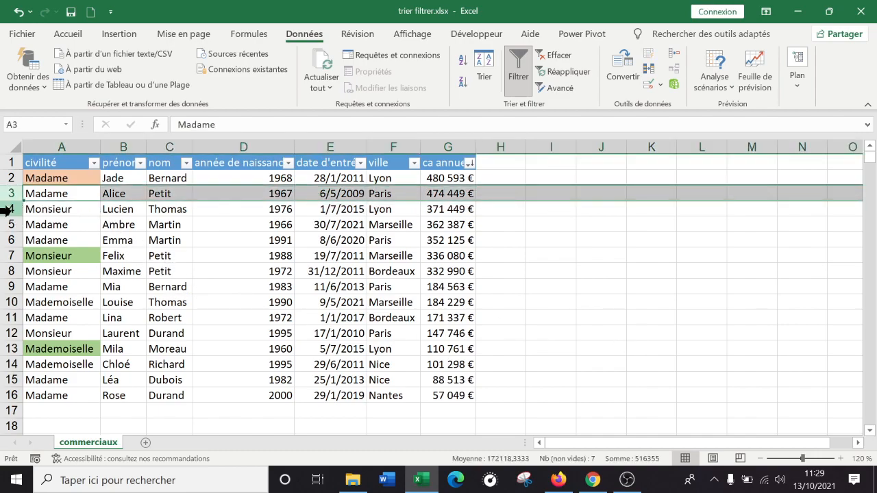
pyautogui.click(7, 210)
pyautogui.moveTo(8, 215); pyautogui.dragTo(11, 221)
pyautogui.click(8, 239)
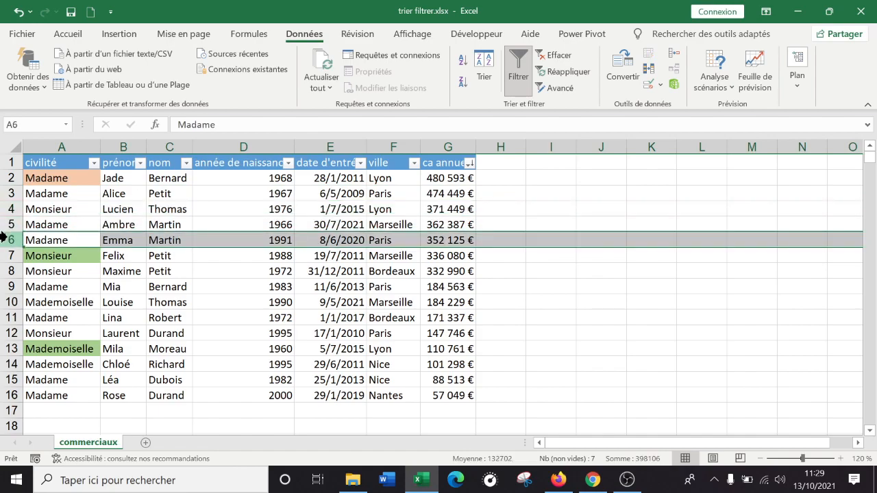
pyautogui.click(396, 178)
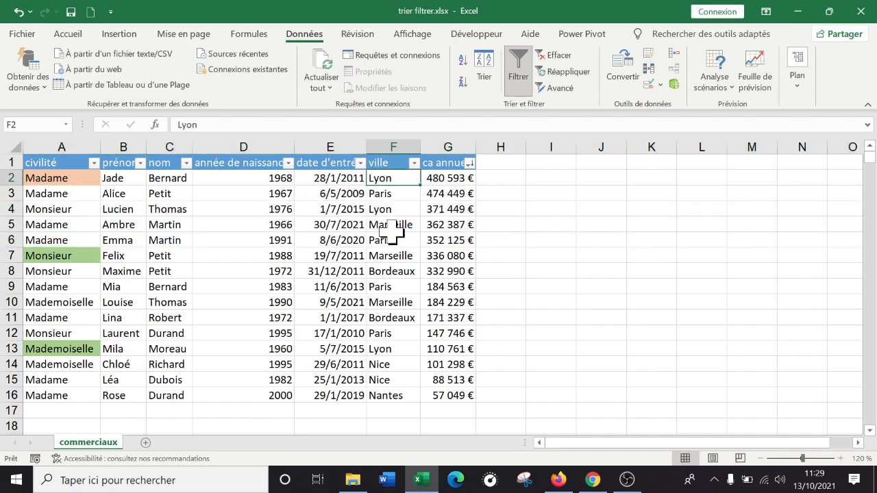
pyautogui.click(451, 178)
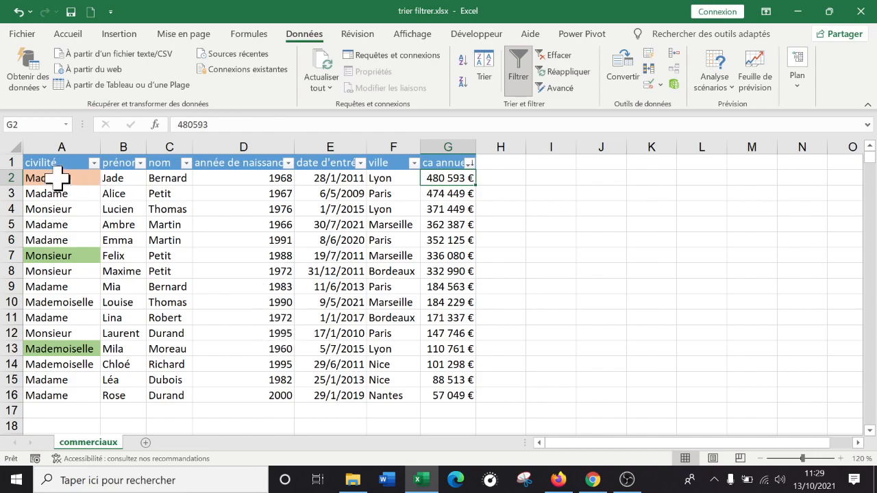
pyautogui.click(11, 178)
pyautogui.click(51, 180)
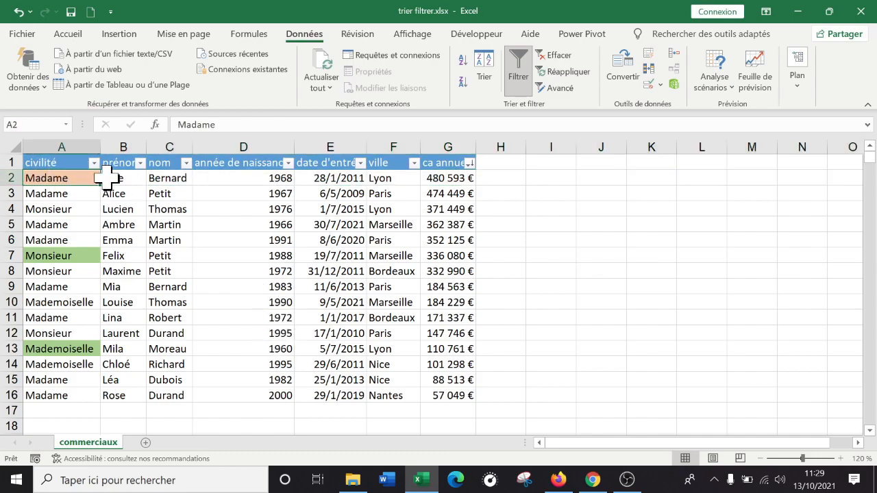
# Examine the record in row 2 cell by cell from prénom to ca annuel, and the sort option active on ca annuel
pyautogui.click(111, 178)
pyautogui.click(165, 178)
pyautogui.click(257, 178)
pyautogui.click(311, 179)
pyautogui.click(404, 179)
pyautogui.click(434, 175)
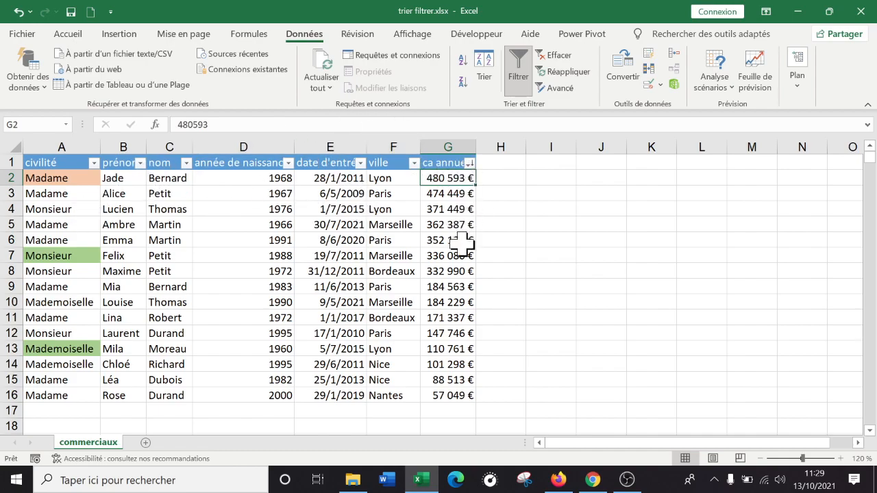
pyautogui.click(469, 163)
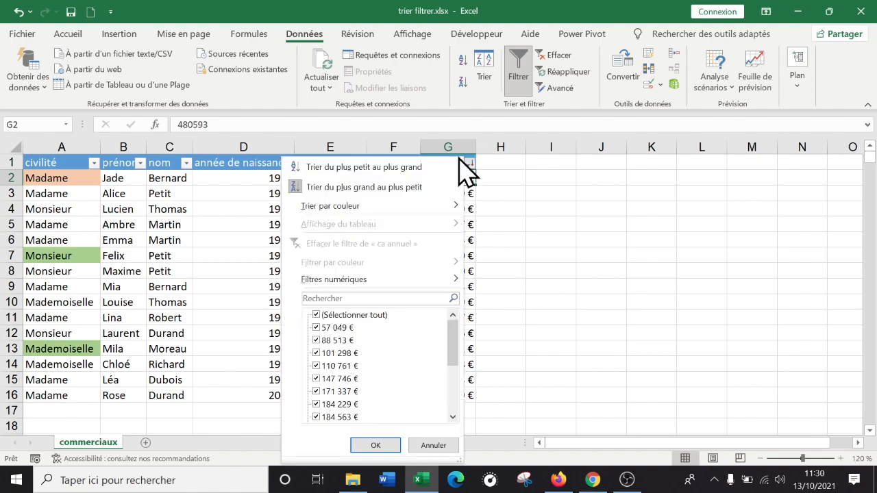
pyautogui.click(514, 221)
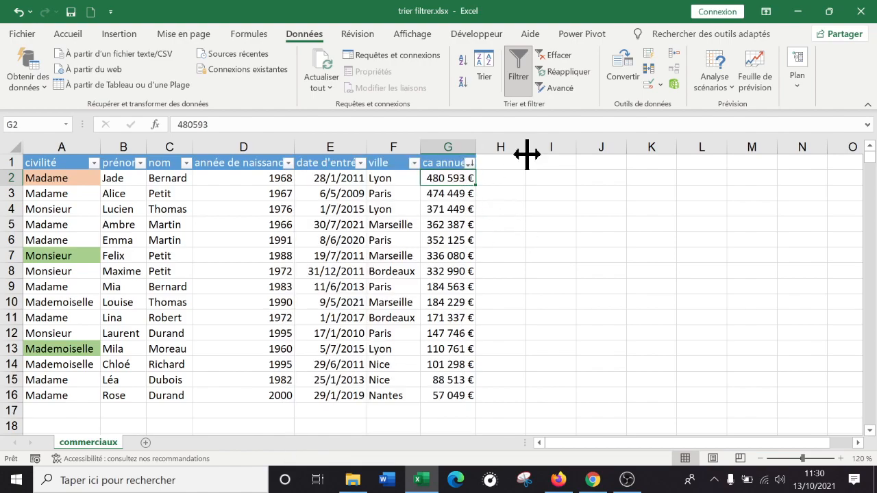
# Sort the table by ville from A to Z, and clear the table's sort state
pyautogui.click(412, 164)
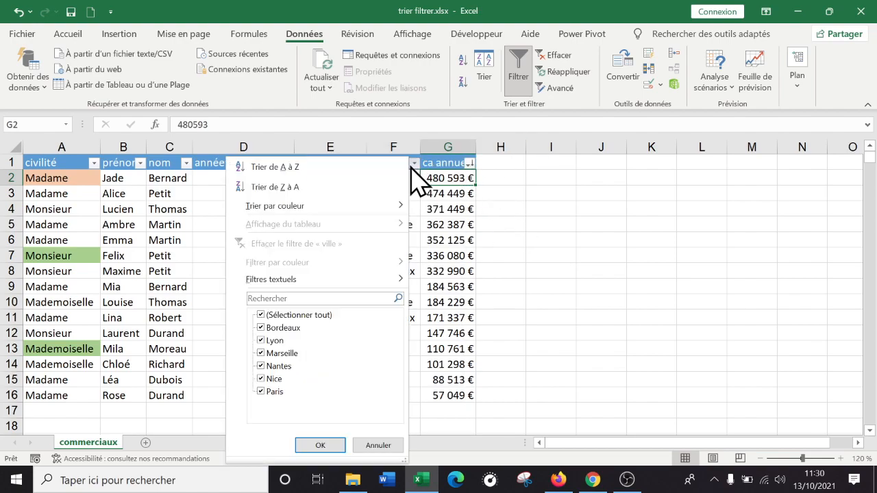
pyautogui.press('Escape')
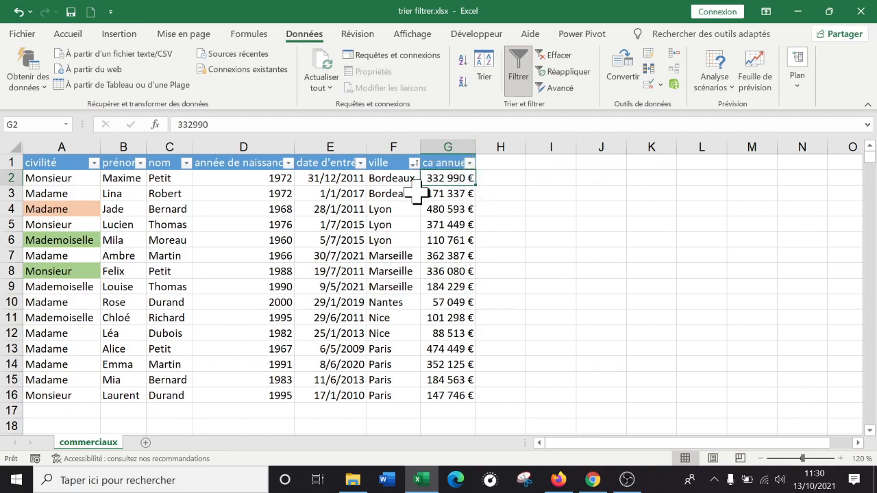
pyautogui.click(401, 227)
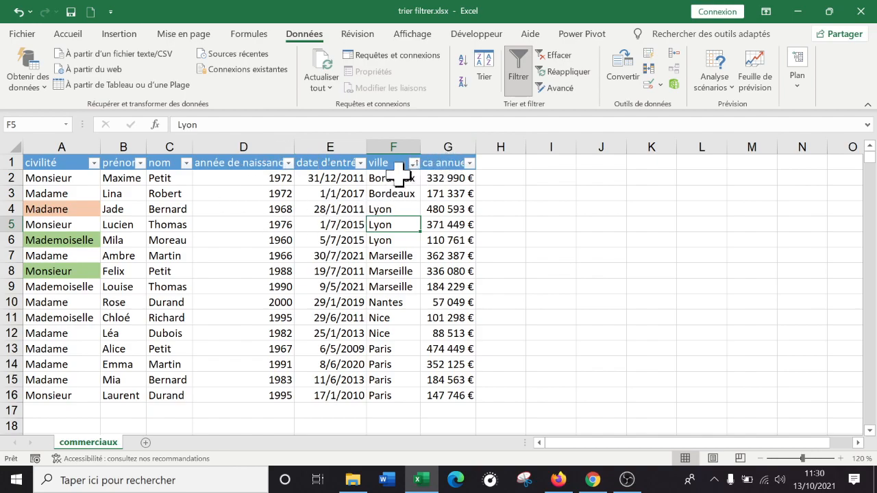
pyautogui.click(557, 55)
pyautogui.click(287, 207)
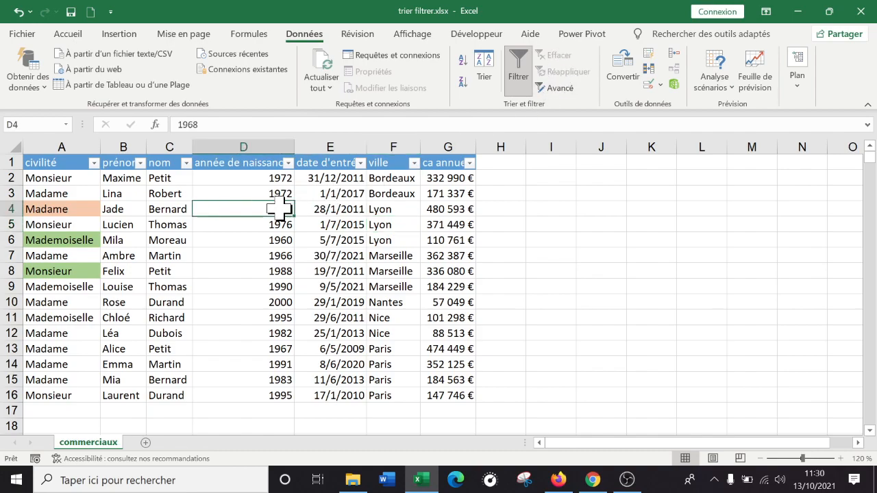
# Examine the number filter options available for année de naissance
pyautogui.click(288, 162)
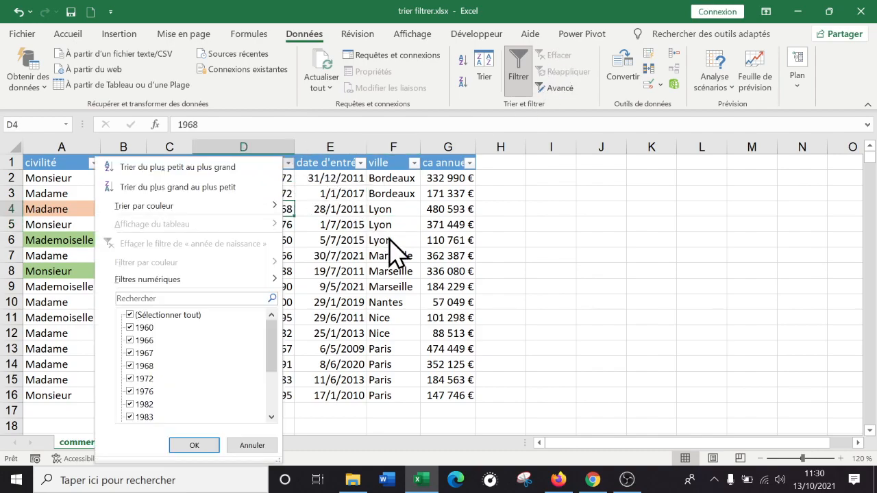
pyautogui.press('Escape')
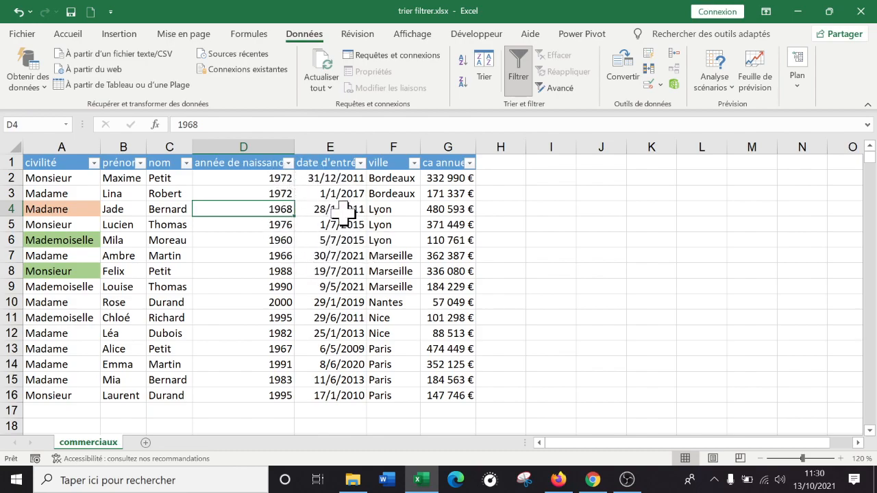
pyautogui.click(289, 164)
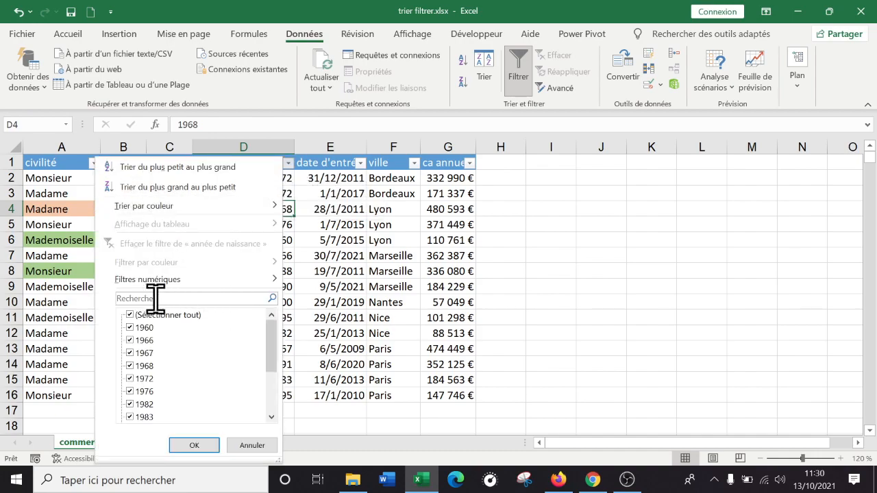
pyautogui.moveTo(198, 280)
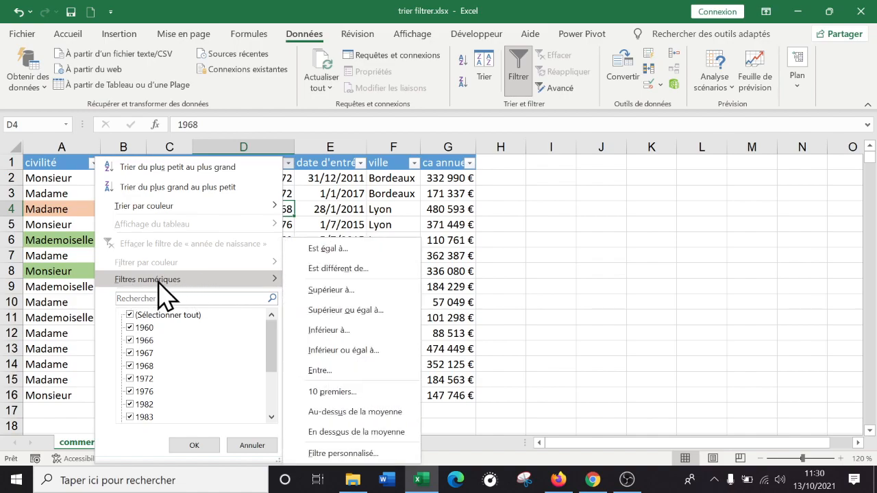
pyautogui.click(458, 241)
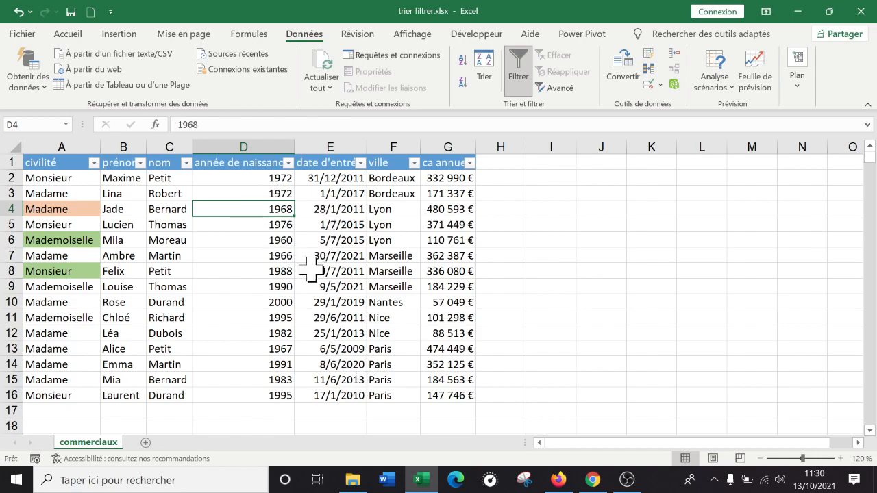
# Exclude the years 1983, 1990, 1991, 1995 and 2000 in the année de naissance filter list, and include them again
pyautogui.click(288, 163)
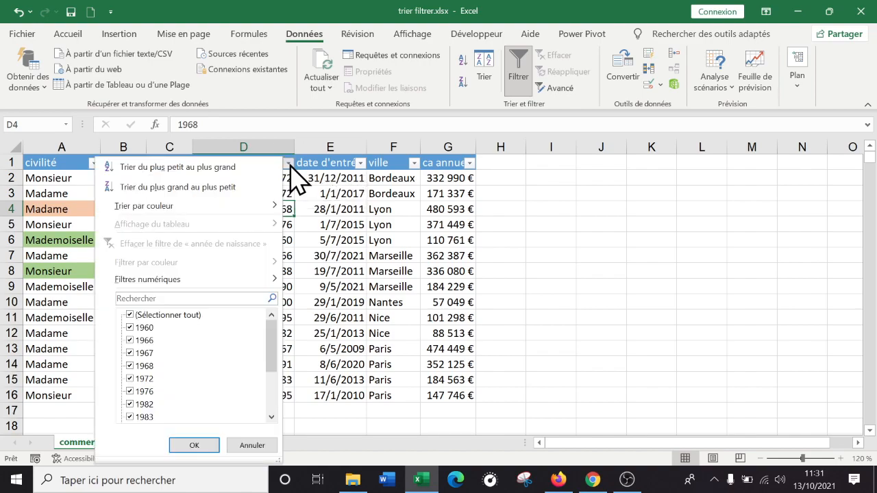
pyautogui.scroll(-2, 133, 373)
pyautogui.click(131, 405)
pyautogui.click(130, 379)
pyautogui.click(131, 366)
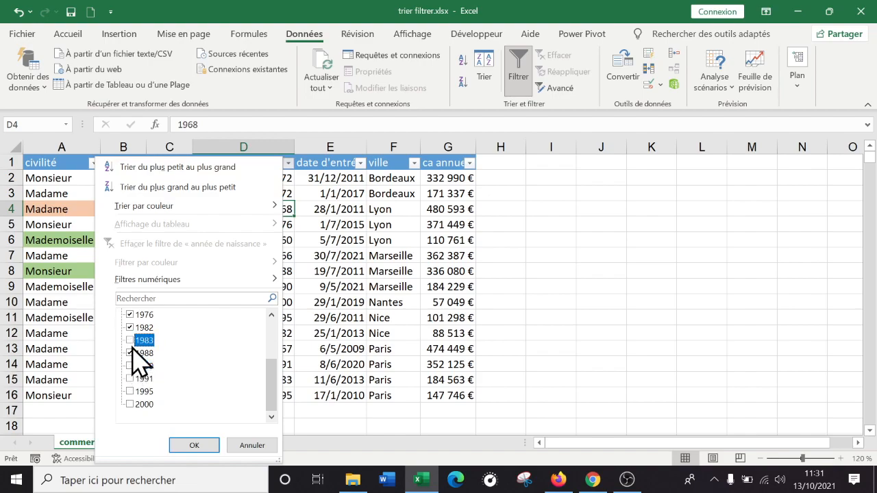
pyautogui.click(130, 341)
pyautogui.click(130, 379)
pyautogui.click(130, 366)
pyautogui.click(130, 403)
pyautogui.click(130, 392)
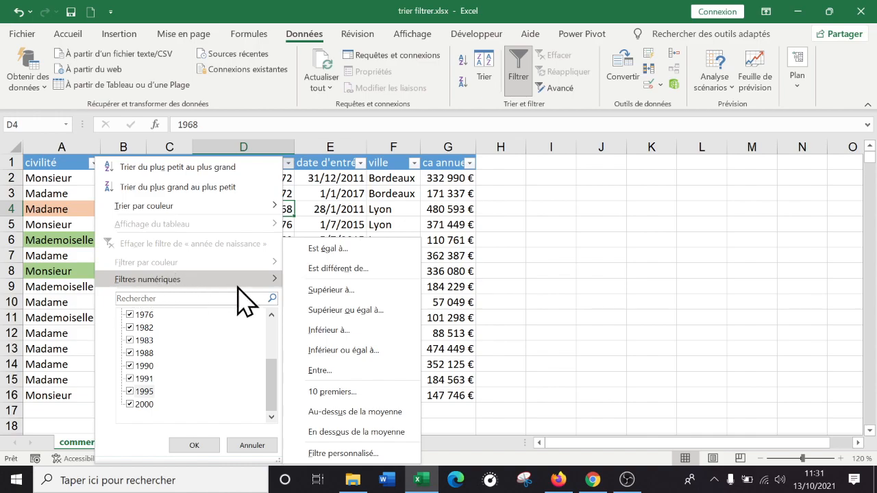
# Filter année de naissance with a number filter for values less than or equal to 1985
pyautogui.click(378, 351)
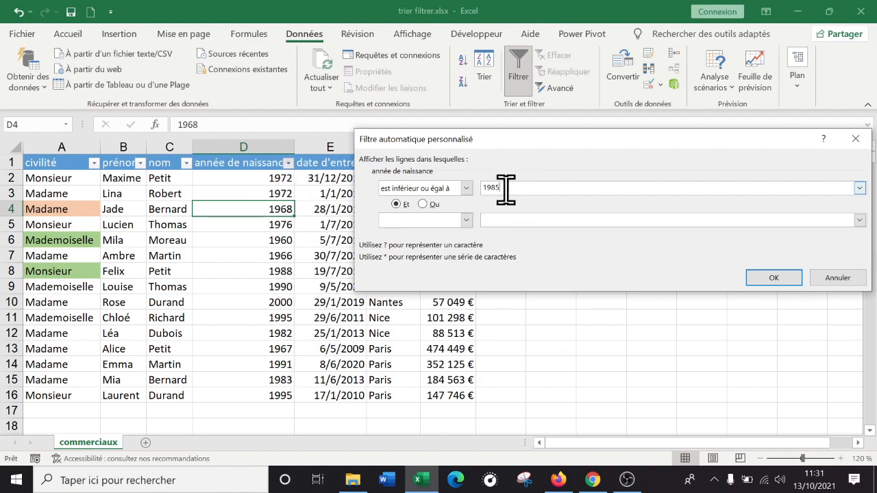
pyautogui.click(777, 279)
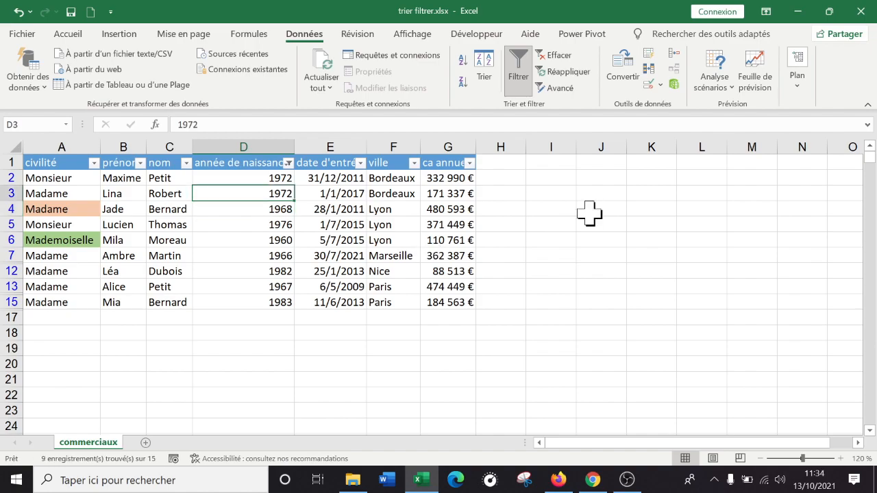
pyautogui.scroll(-1, 299, 257)
pyautogui.scroll(1, 296, 255)
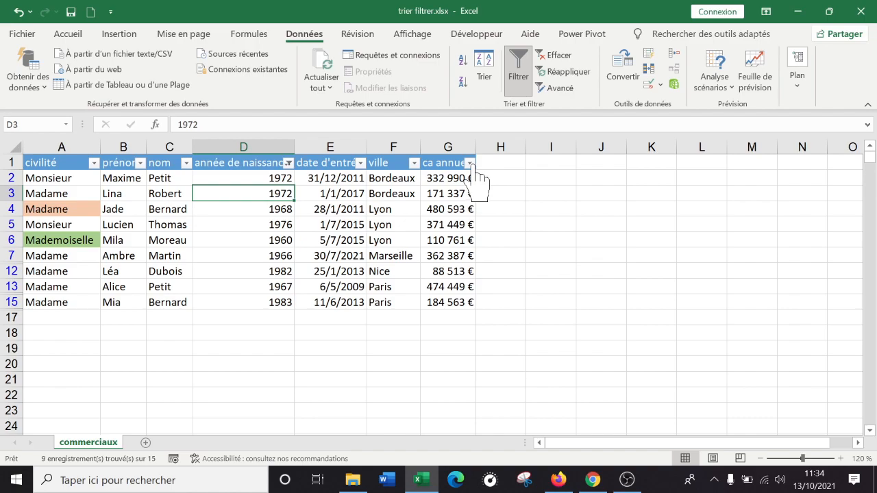
# Sort the filtered rows by ca annuel from largest to smallest, and select row 2
pyautogui.click(470, 163)
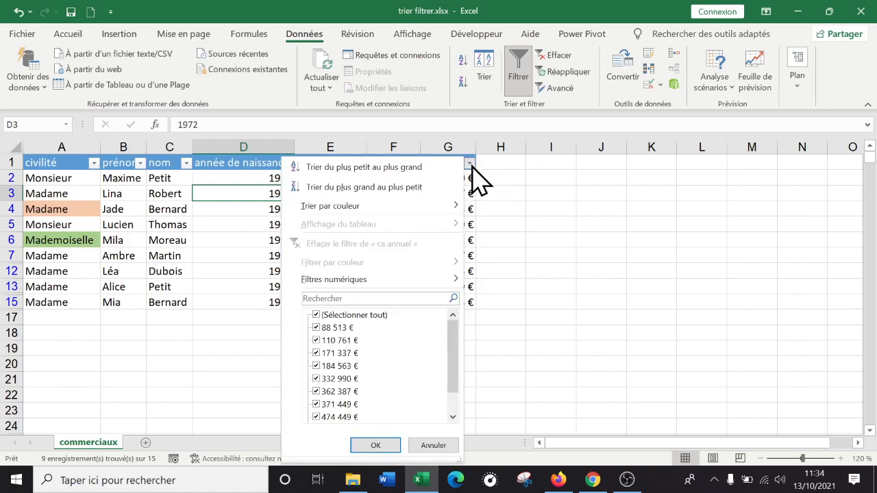
pyautogui.click(404, 187)
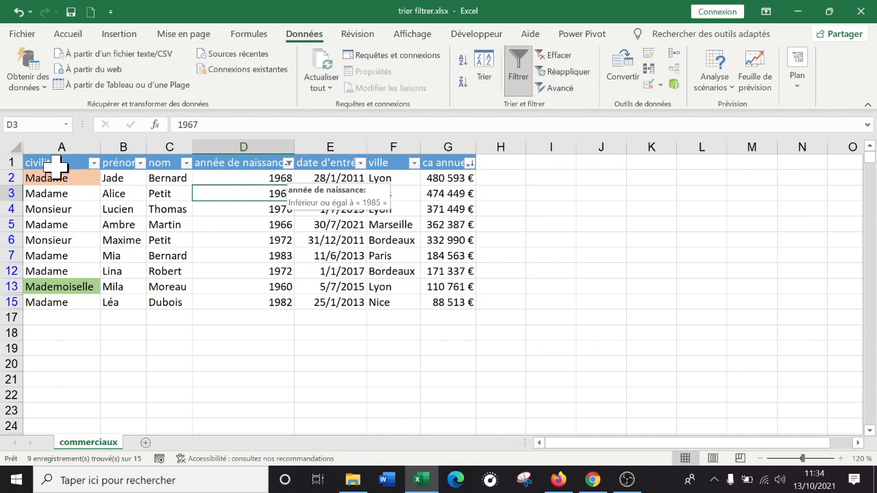
pyautogui.click(12, 178)
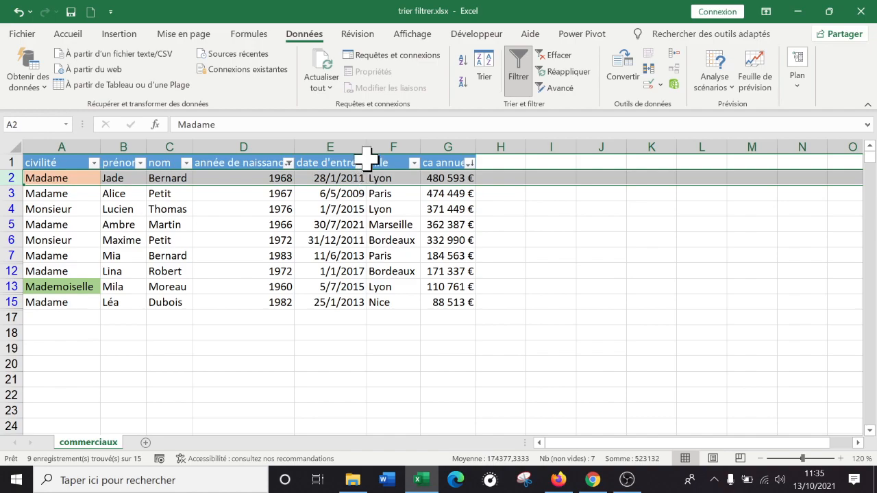
# Filter ville to Bordeaux only by excluding Lyon, Marseille, Nice and Paris
pyautogui.click(414, 163)
pyautogui.click(264, 340)
pyautogui.click(261, 354)
pyautogui.click(262, 381)
pyautogui.click(262, 369)
pyautogui.click(320, 446)
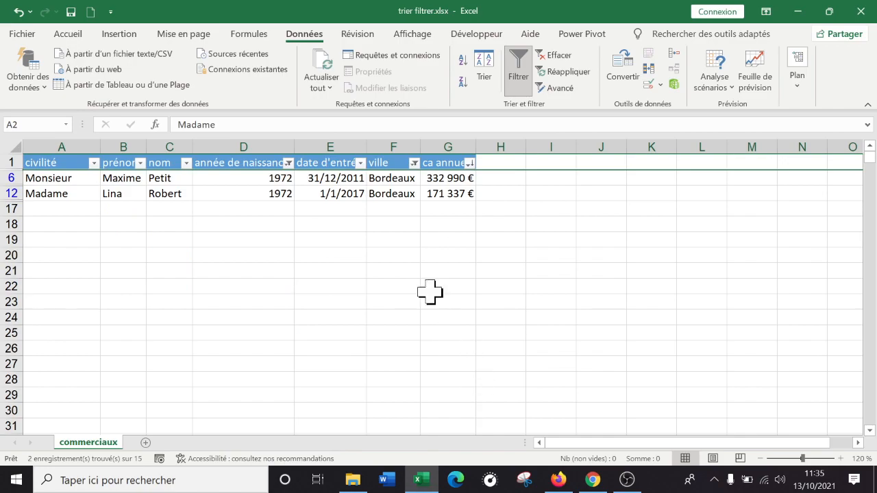
# Add Nice to the cities shown by the ville filter
pyautogui.click(414, 163)
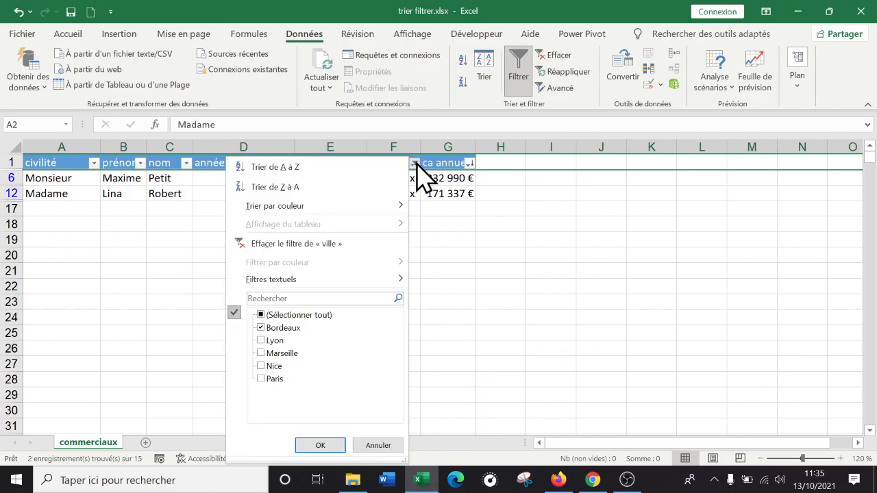
pyautogui.click(261, 367)
pyautogui.click(319, 446)
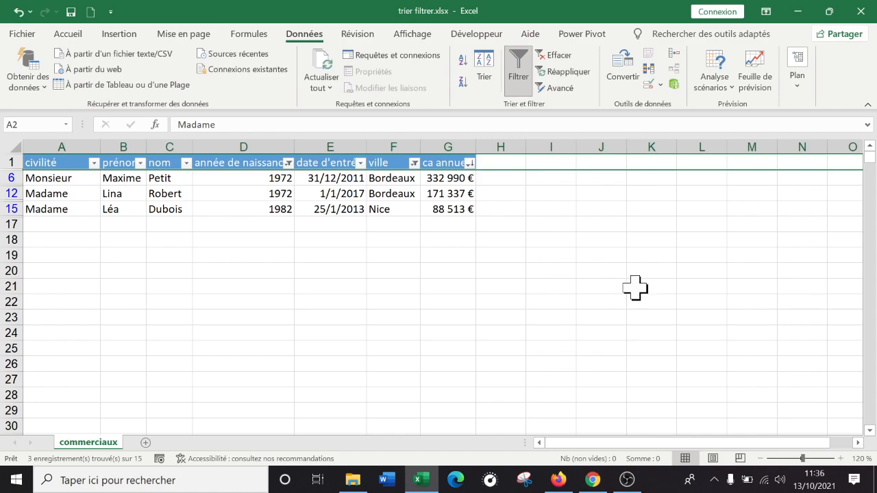
# Examine the civilité, birth years, entry dates and cities of the rows left by the combined filters
pyautogui.click(328, 196)
pyautogui.click(287, 196)
pyautogui.click(255, 178)
pyautogui.click(321, 194)
pyautogui.click(395, 193)
pyautogui.click(78, 182)
pyautogui.click(392, 411)
pyautogui.click(636, 319)
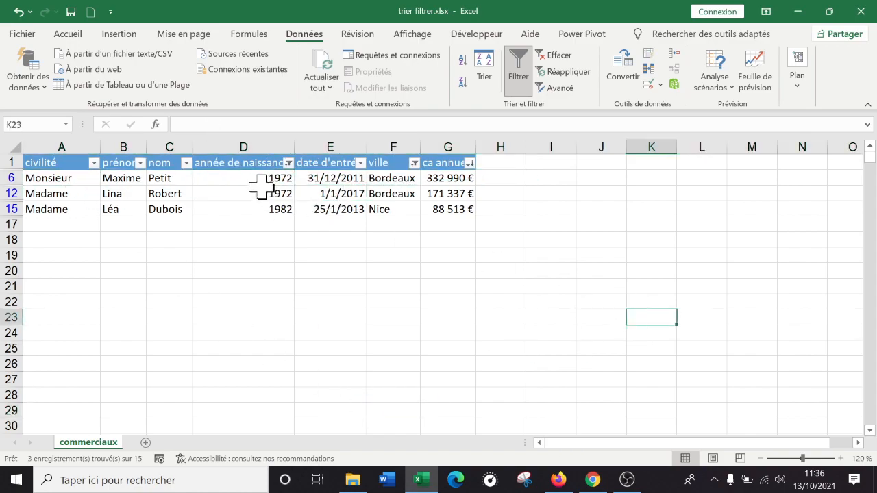
pyautogui.click(352, 179)
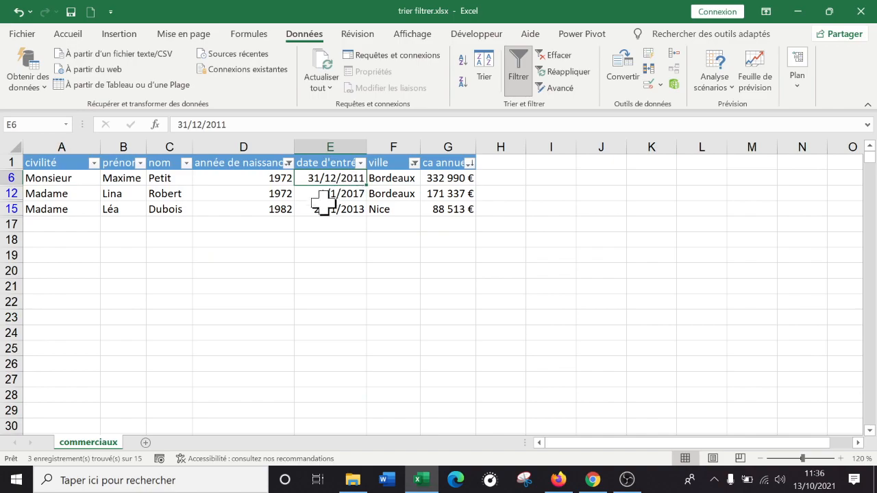
# Clear all filters and the sort state of the table, and select a cell in année de naissance
pyautogui.click(559, 56)
pyautogui.click(424, 308)
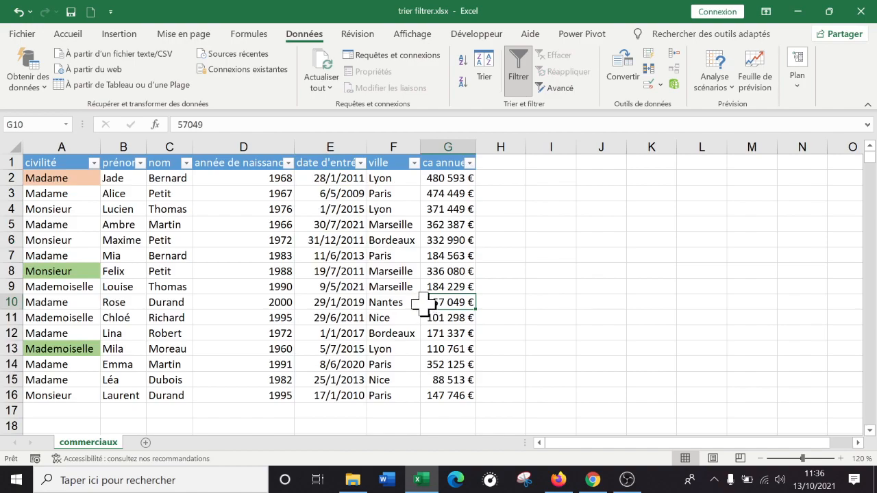
pyautogui.click(243, 226)
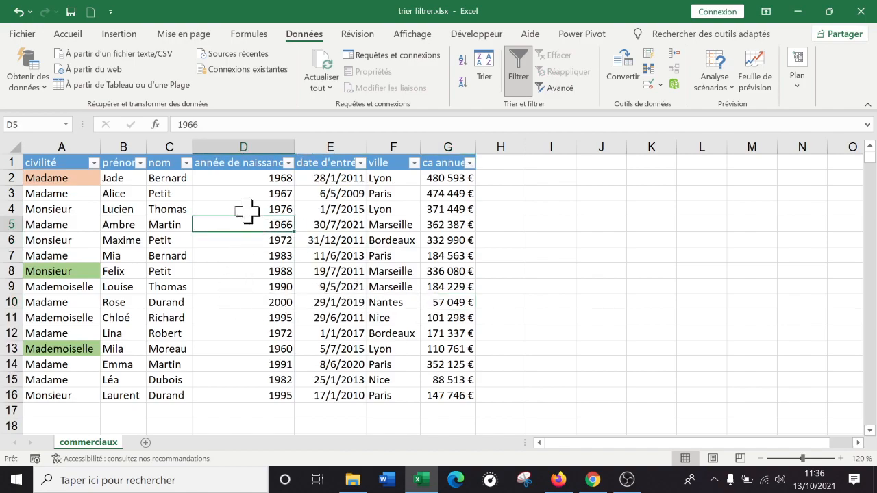
# Set the first criterion of a custom number filter on année de naissance to less than or equal to 1985
pyautogui.click(287, 164)
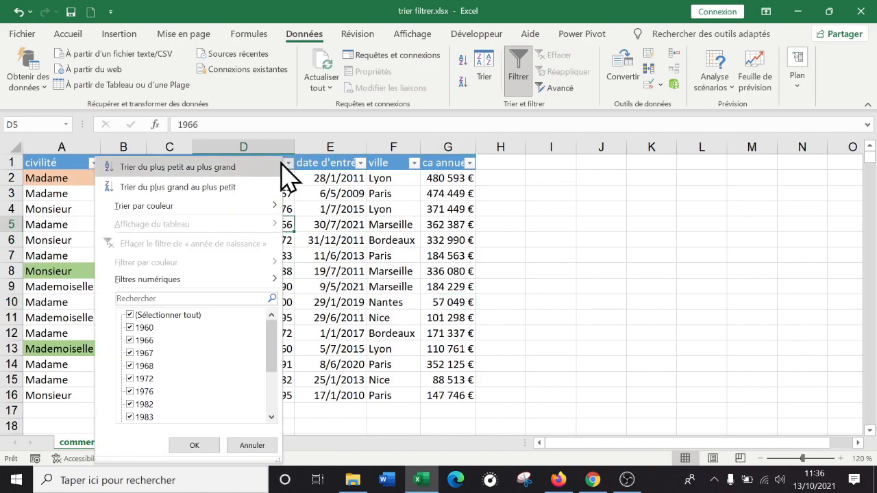
pyautogui.moveTo(229, 281)
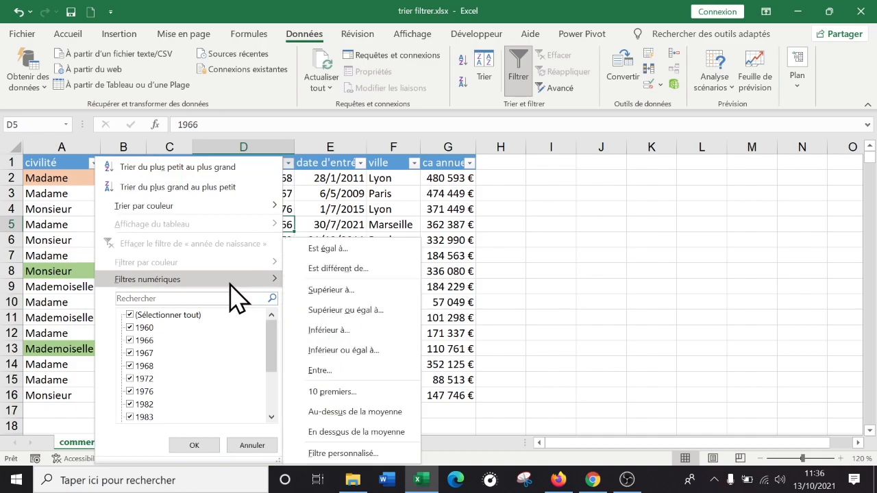
pyautogui.click(364, 355)
pyautogui.click(450, 220)
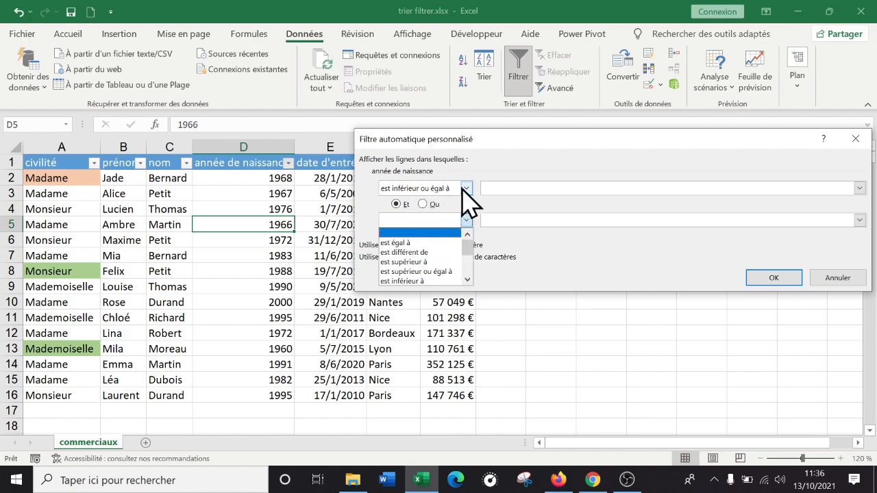
pyautogui.click(516, 184)
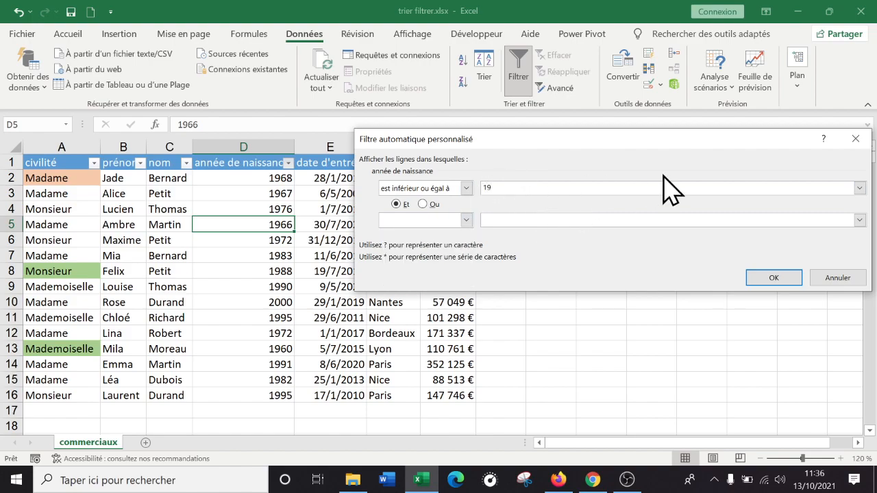
# Add a second criterion of greater than 1970, combined with Et, and apply the custom filter
pyautogui.click(467, 220)
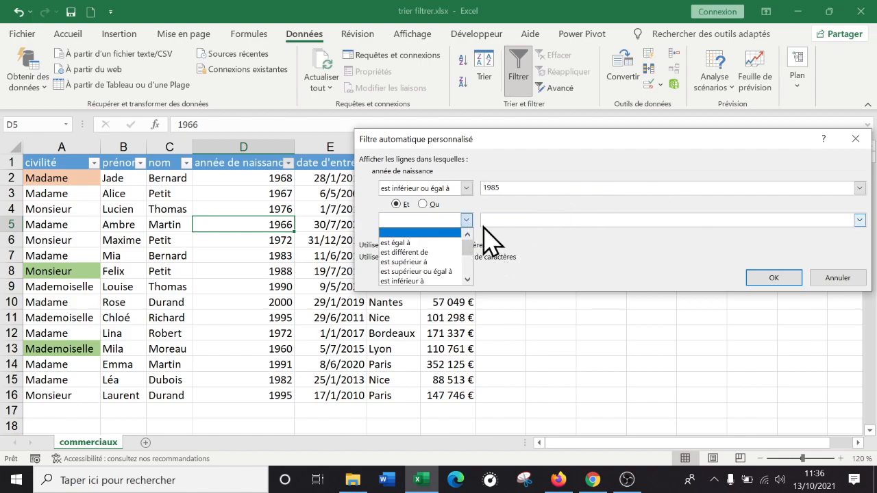
pyautogui.click(433, 262)
pyautogui.click(533, 219)
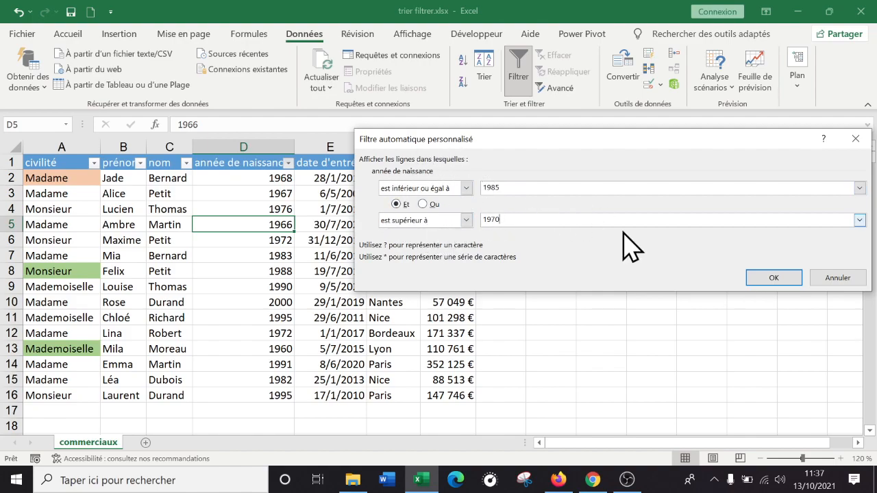
pyautogui.click(788, 279)
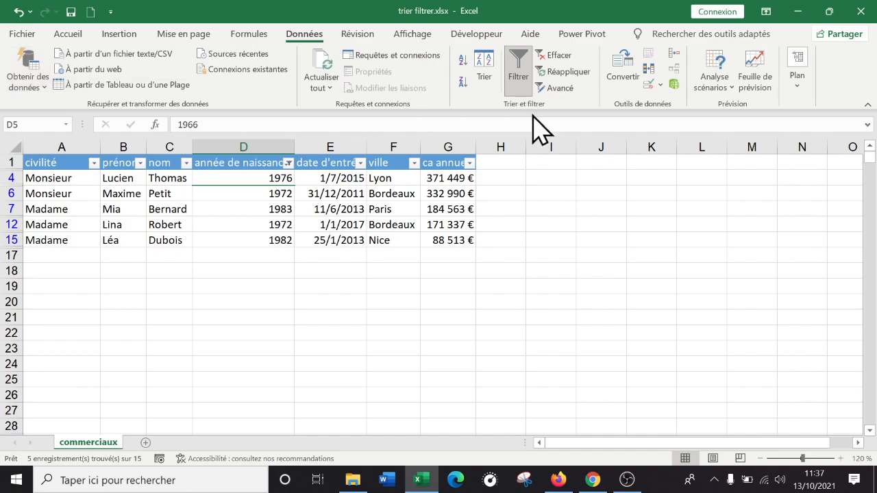
# Clear the custom filter on année de naissance and select a cell in date d'entrée
pyautogui.click(567, 60)
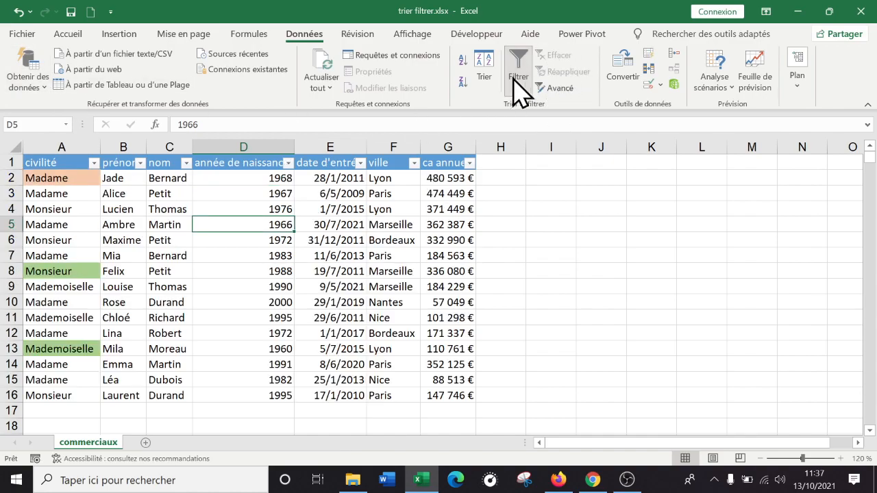
pyautogui.click(346, 239)
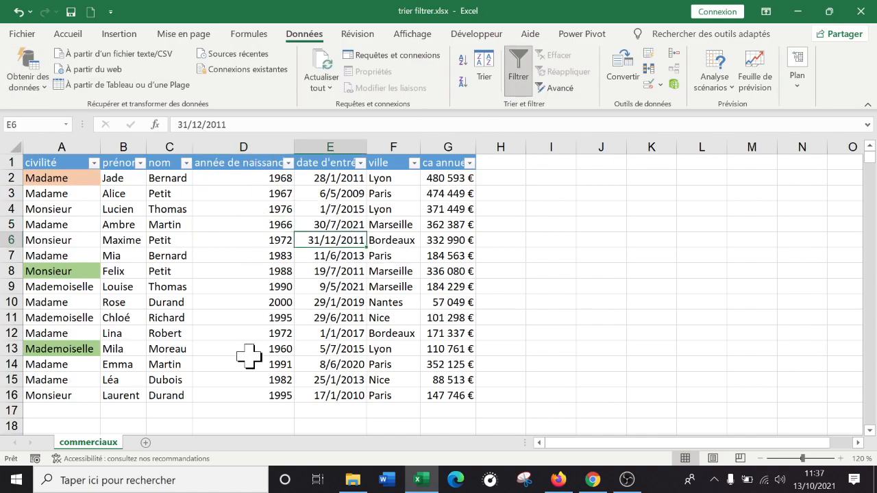
# Examine the birth years and the annual revenue values across the unfiltered rows of the table
pyautogui.click(250, 195)
pyautogui.click(257, 315)
pyautogui.click(255, 271)
pyautogui.click(257, 194)
pyautogui.click(254, 177)
pyautogui.click(243, 287)
pyautogui.click(243, 302)
pyautogui.click(245, 335)
pyautogui.click(257, 236)
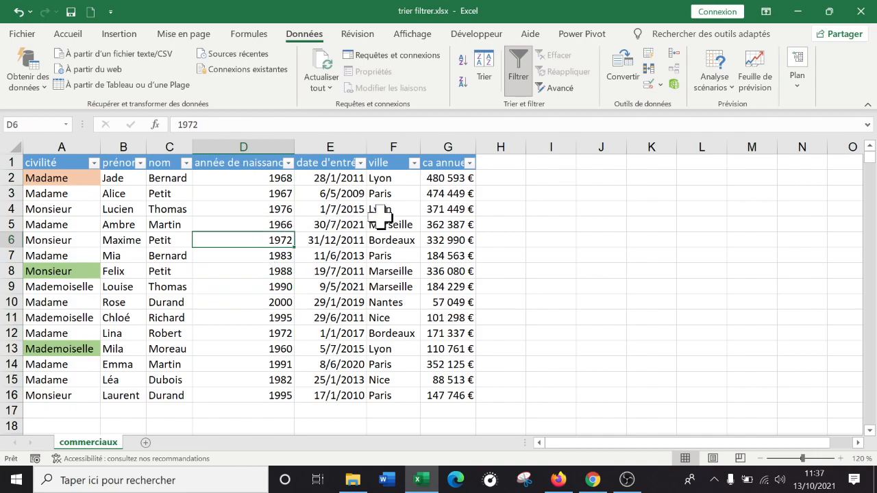
pyautogui.click(446, 211)
pyautogui.click(256, 192)
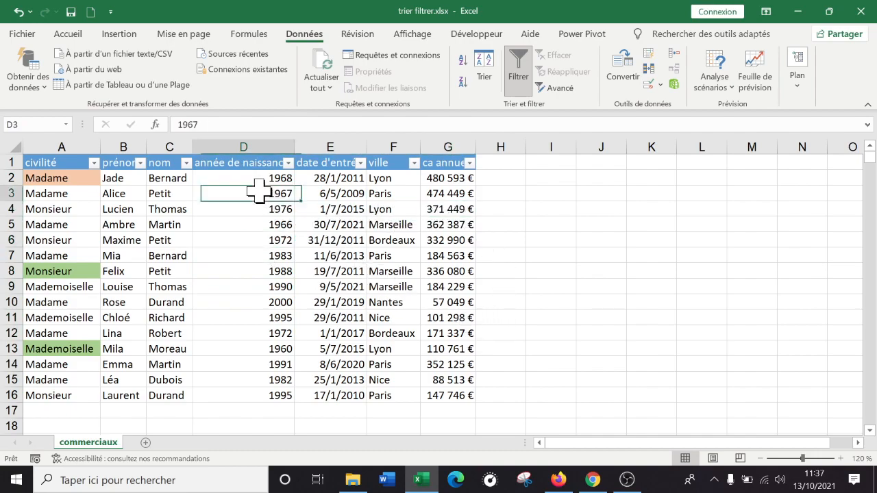
pyautogui.click(450, 210)
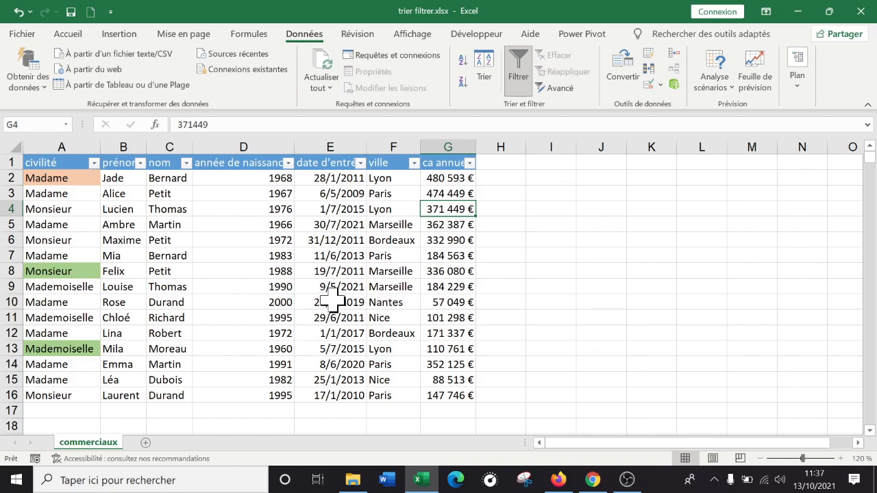
# Filter date d'entrée with the chronological filter L'année dernière
pyautogui.click(360, 163)
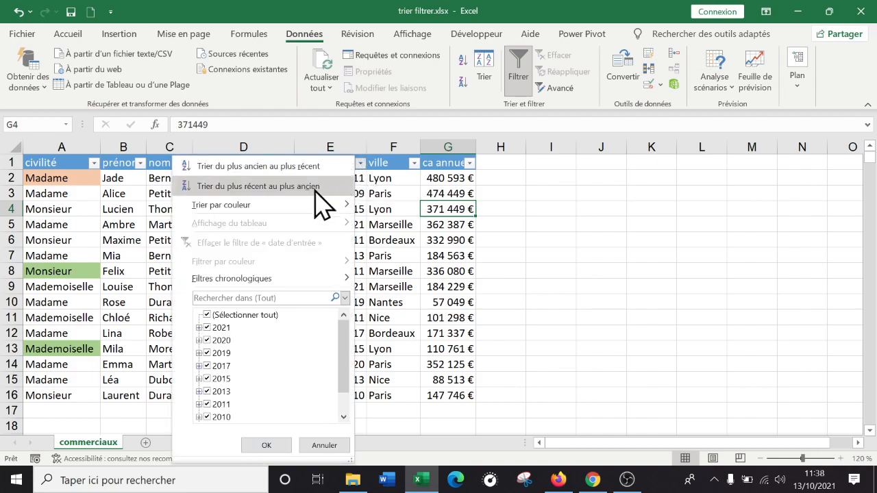
pyautogui.moveTo(287, 277)
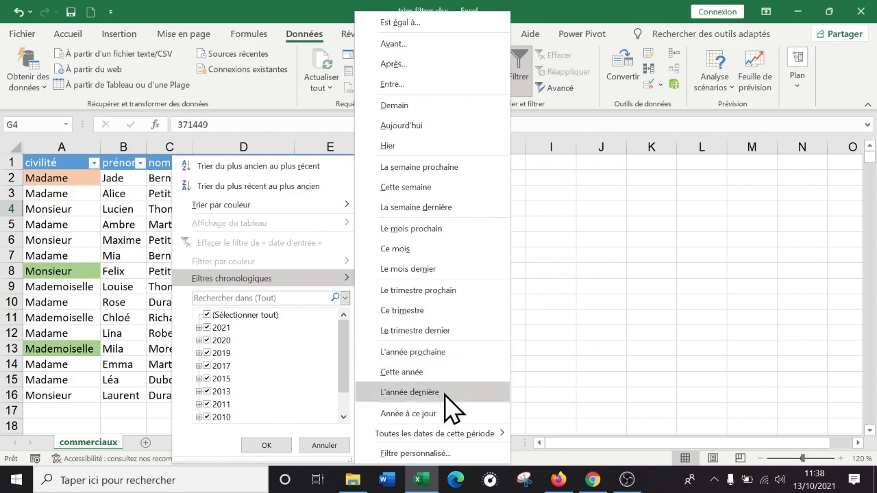
pyautogui.click(411, 392)
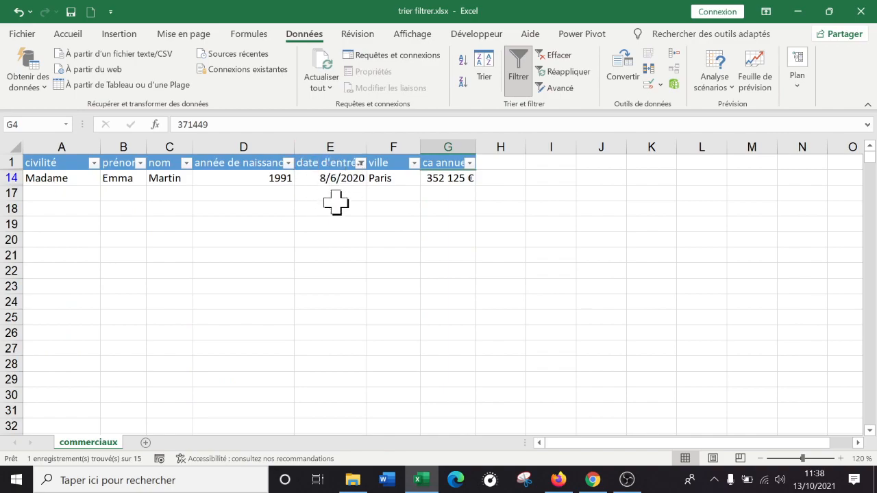
# Inspect the custom filter criteria of date d'entrée and the calendar for its first date, and close the dialog without applying changes
pyautogui.click(361, 164)
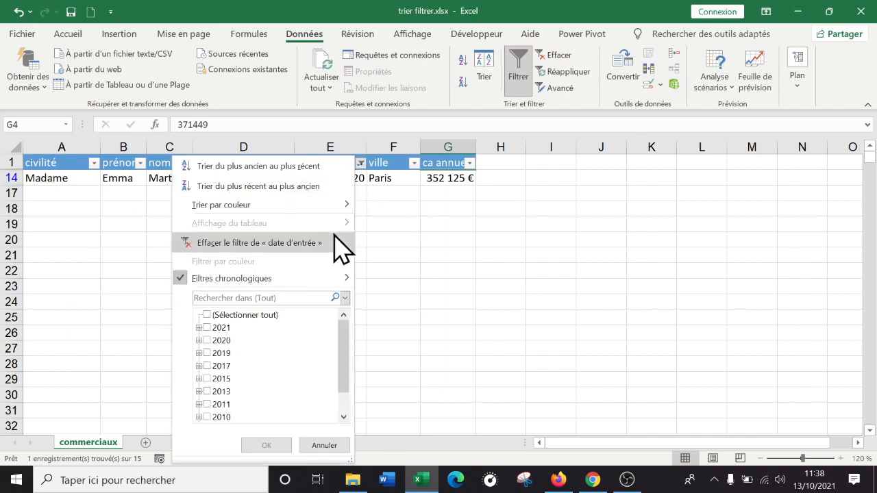
pyautogui.moveTo(315, 281)
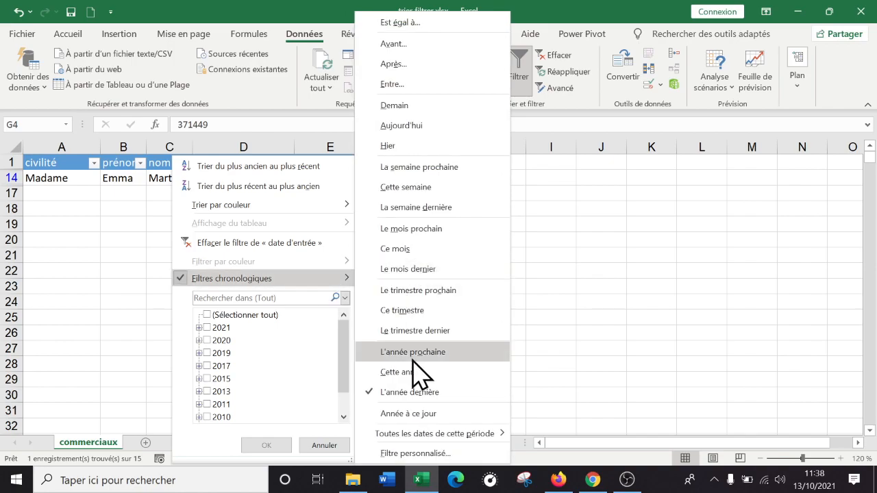
pyautogui.click(458, 452)
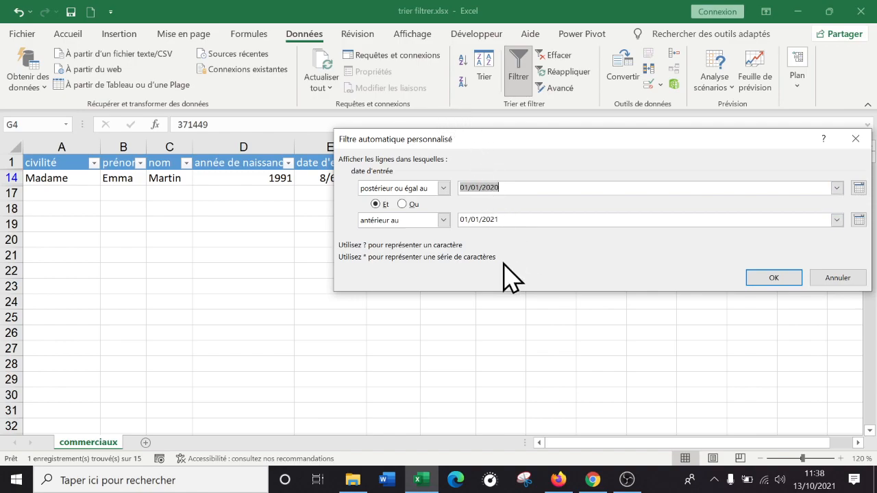
pyautogui.click(859, 188)
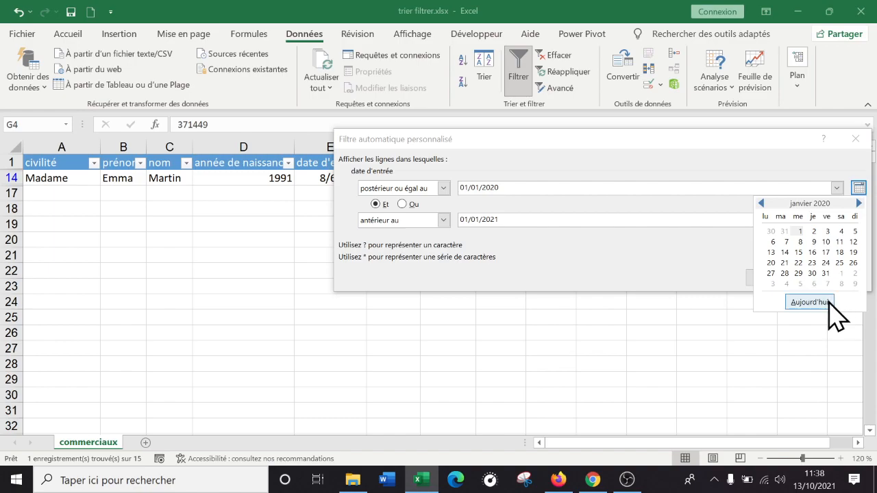
pyautogui.click(380, 308)
pyautogui.click(856, 139)
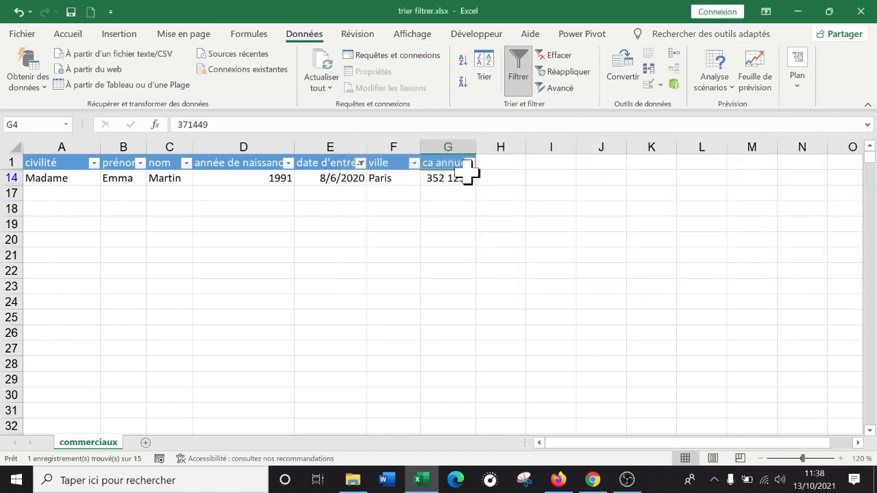
# Clear the date d'entrée filter to show all rows of the table again
pyautogui.click(414, 180)
pyautogui.click(555, 57)
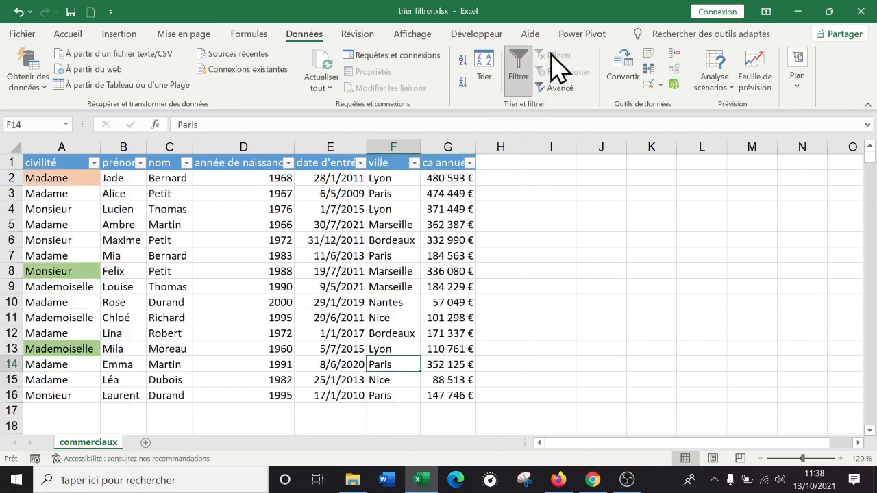
pyautogui.click(507, 240)
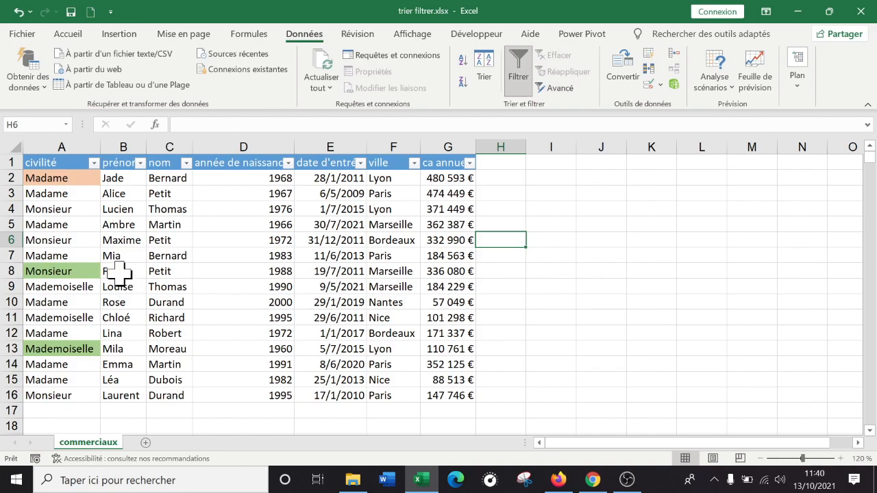
pyautogui.click(117, 241)
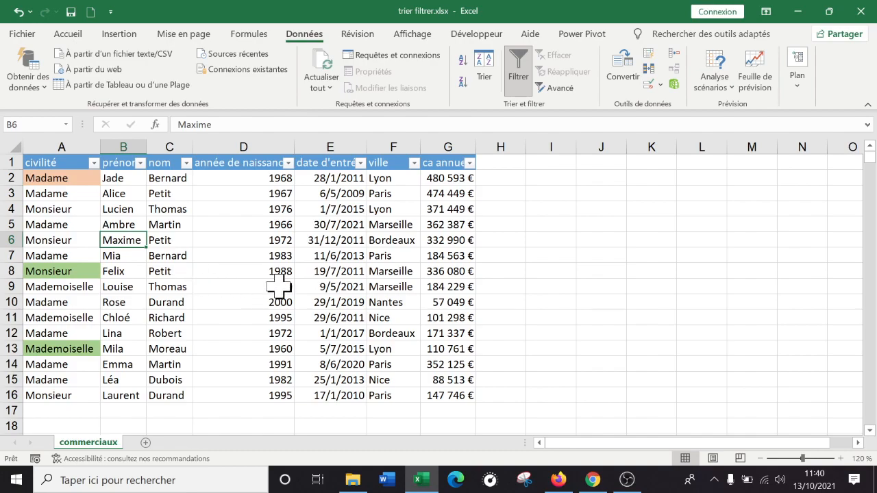
pyautogui.scroll(-1, 455, 184)
pyautogui.scroll(1, 454, 219)
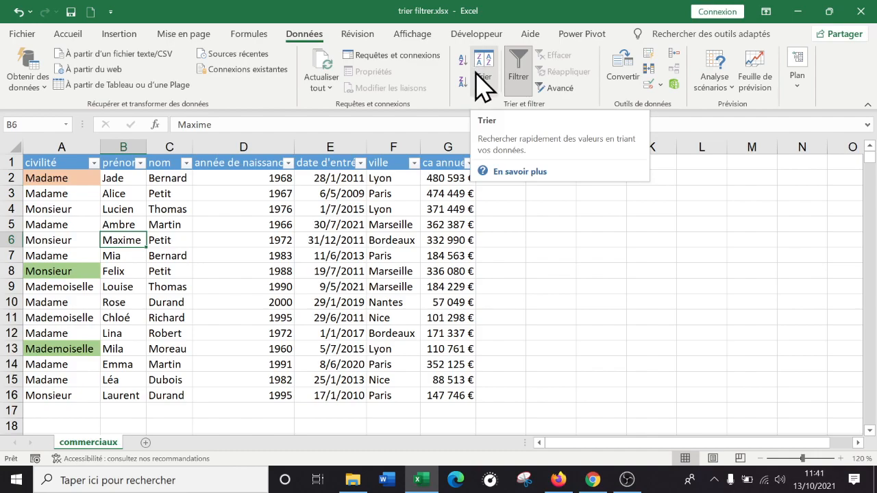
pyautogui.click(248, 240)
pyautogui.click(561, 254)
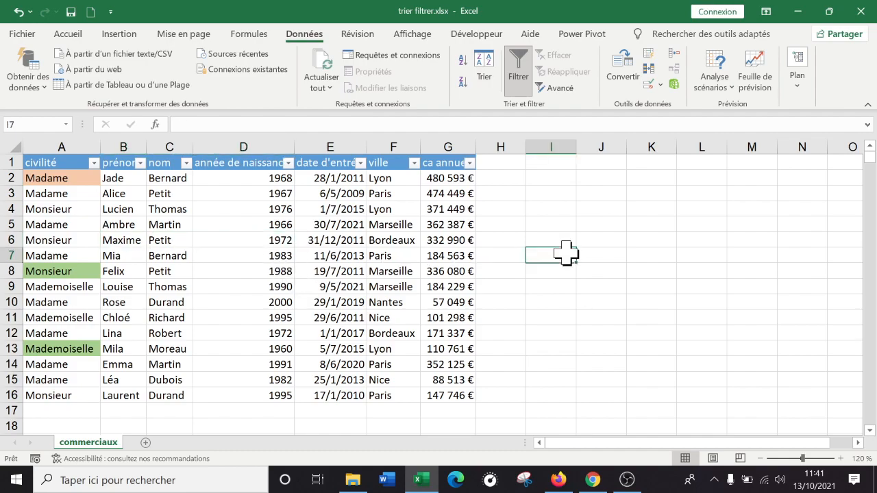
pyautogui.click(446, 224)
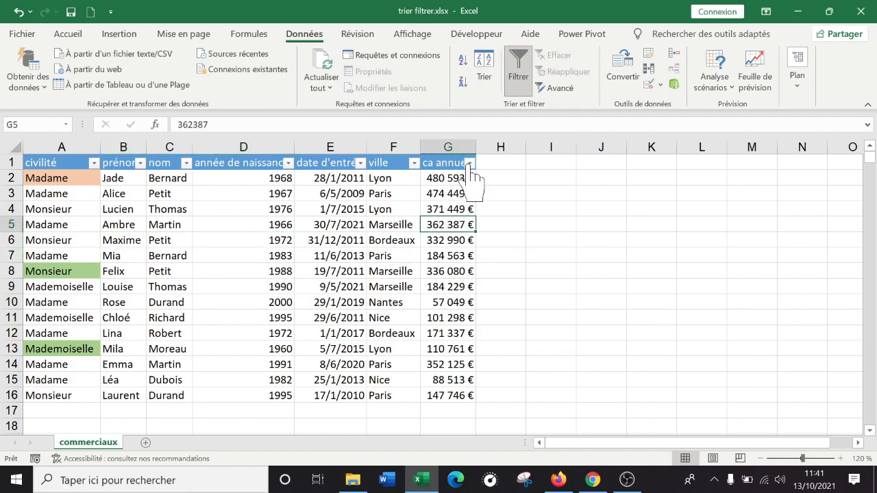
pyautogui.click(469, 164)
pyautogui.click(562, 264)
# Filter ca annuel with the 10 premiers number filter, set to Haut, 5, Éléments
pyautogui.click(452, 287)
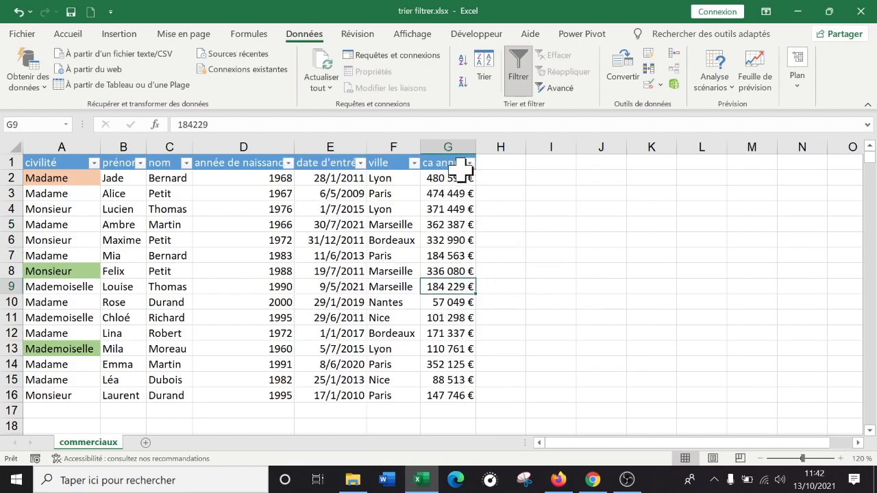
pyautogui.click(470, 163)
pyautogui.moveTo(407, 283)
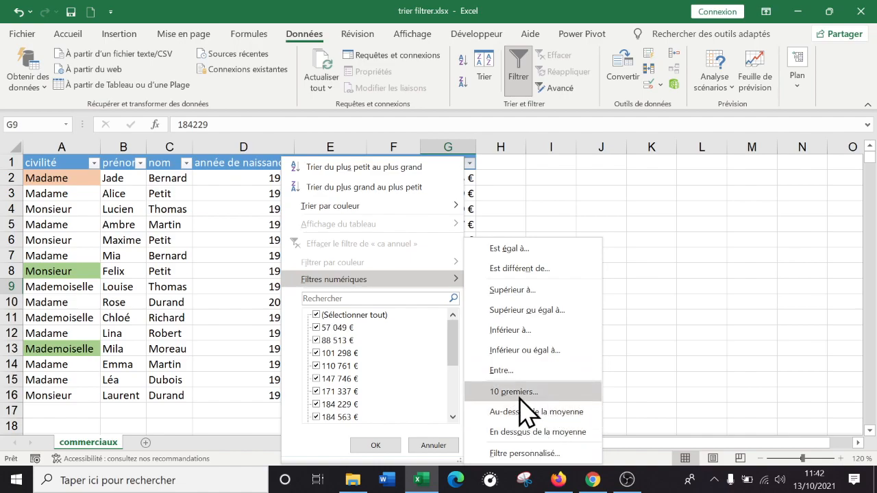
pyautogui.click(551, 396)
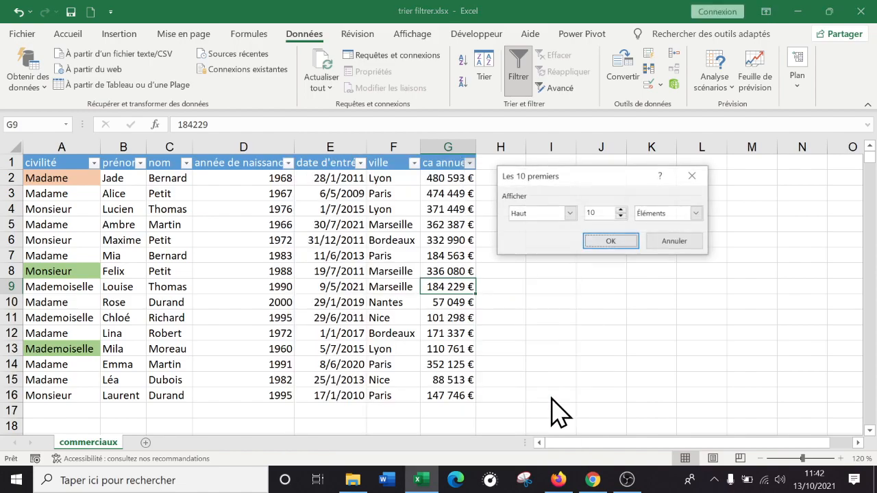
pyautogui.click(622, 216)
pyautogui.click(622, 216)
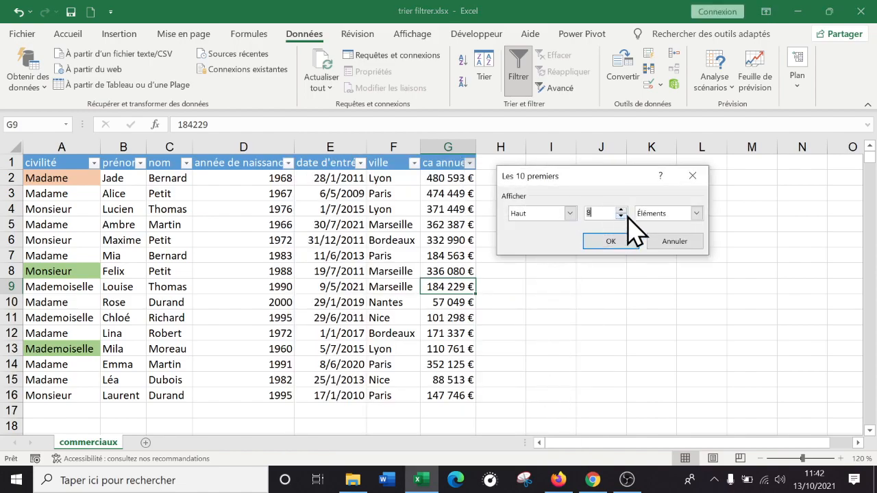
pyautogui.click(617, 241)
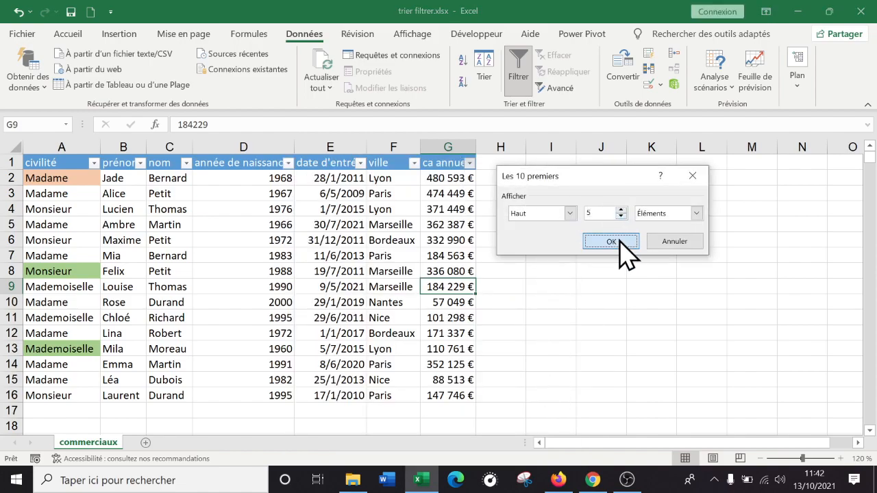